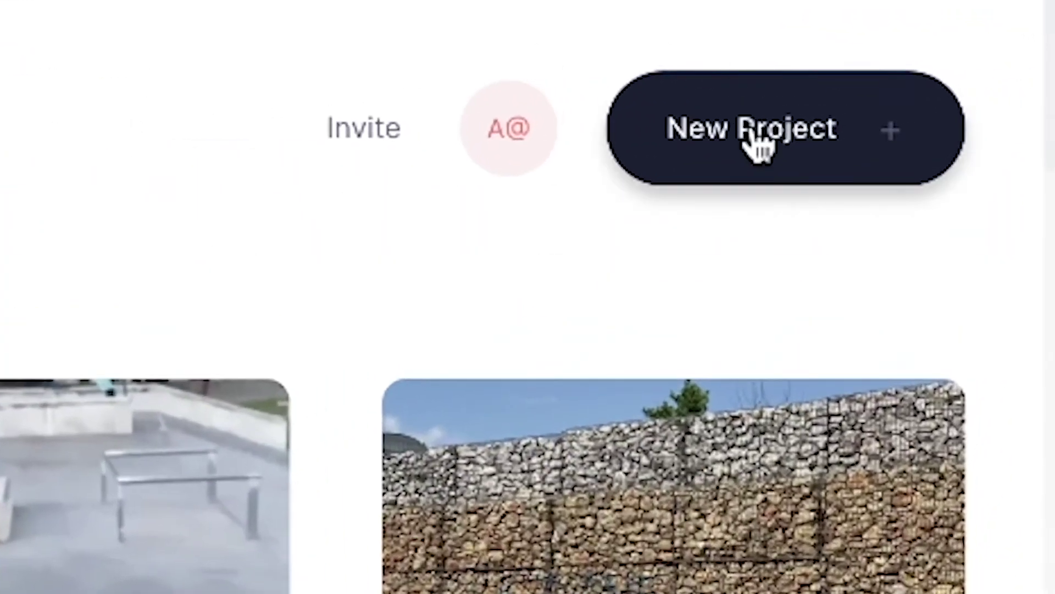
# Create a new project and upload Podcast Video.mp4 from the Podcast folder
pyautogui.click(755, 146)
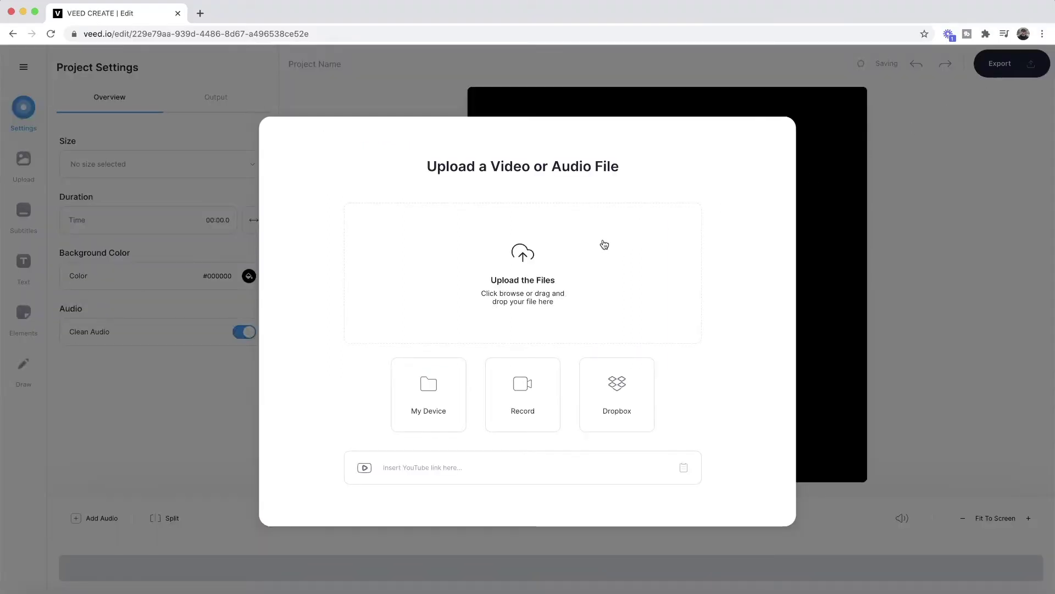
pyautogui.click(520, 266)
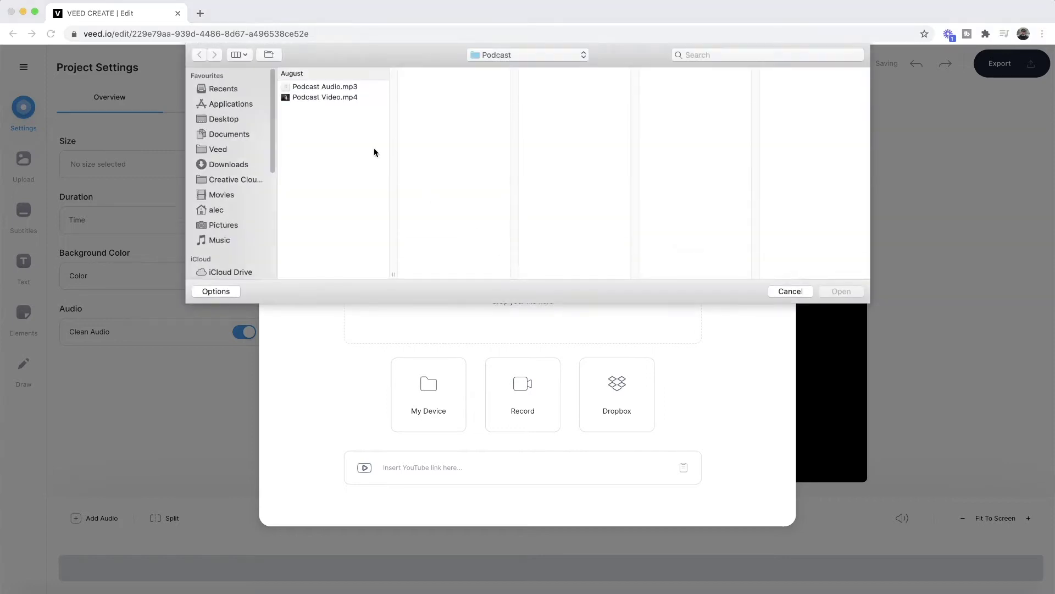
pyautogui.click(324, 98)
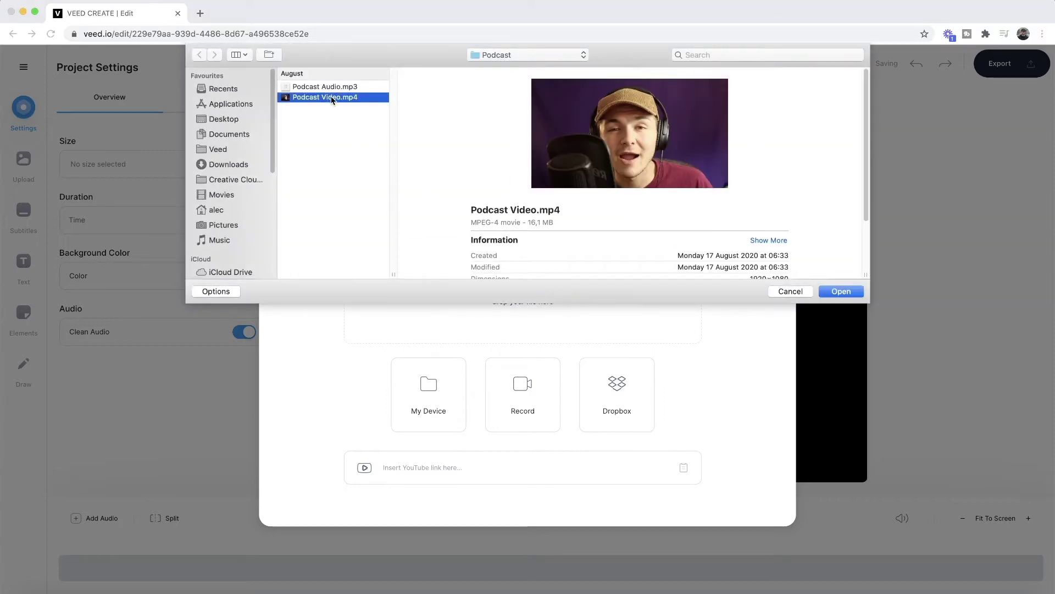
pyautogui.click(833, 290)
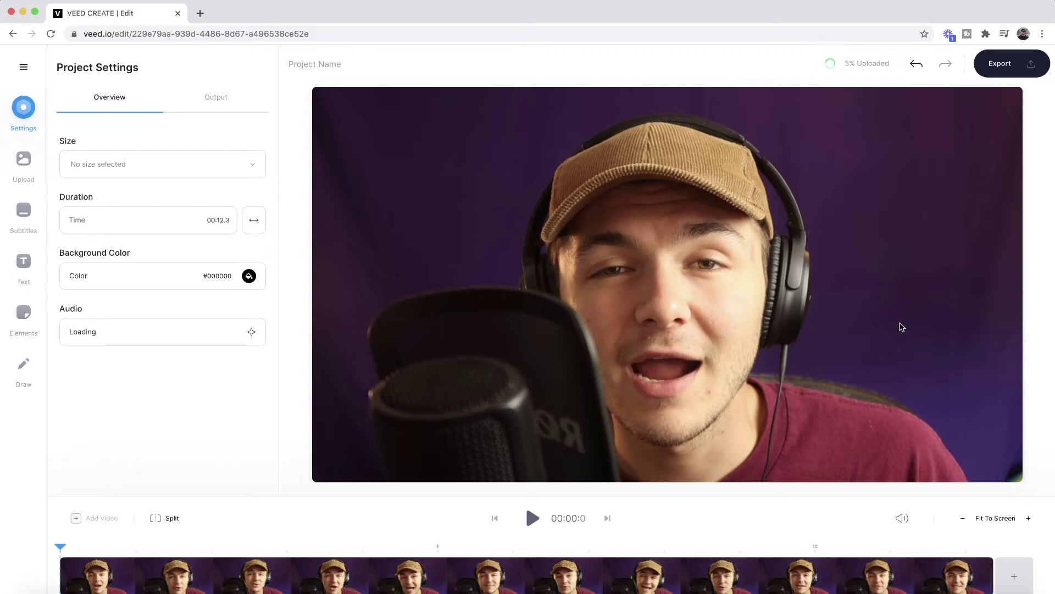
pyautogui.click(533, 518)
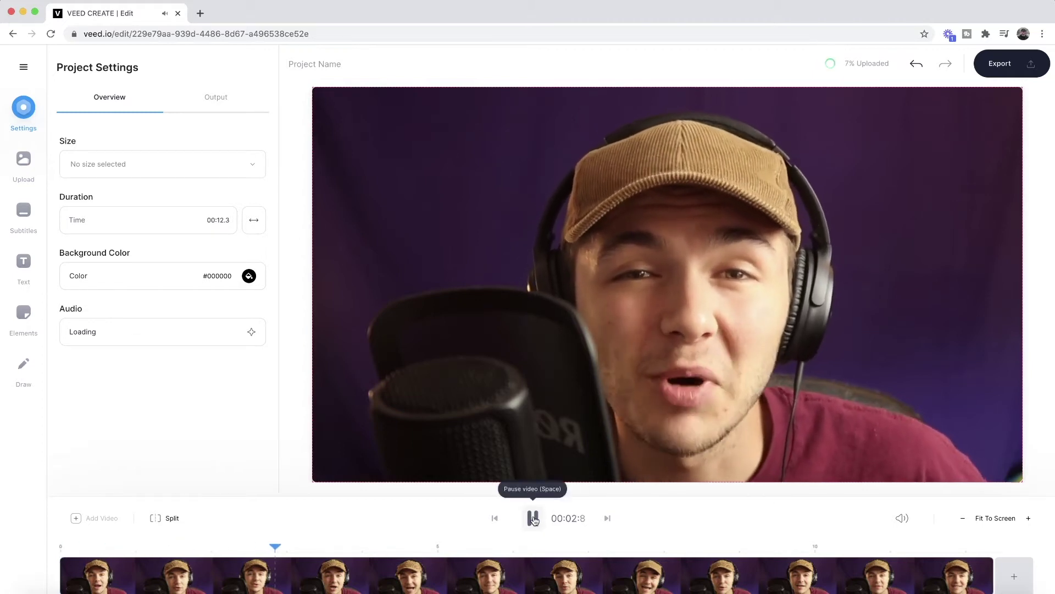
pyautogui.click(532, 517)
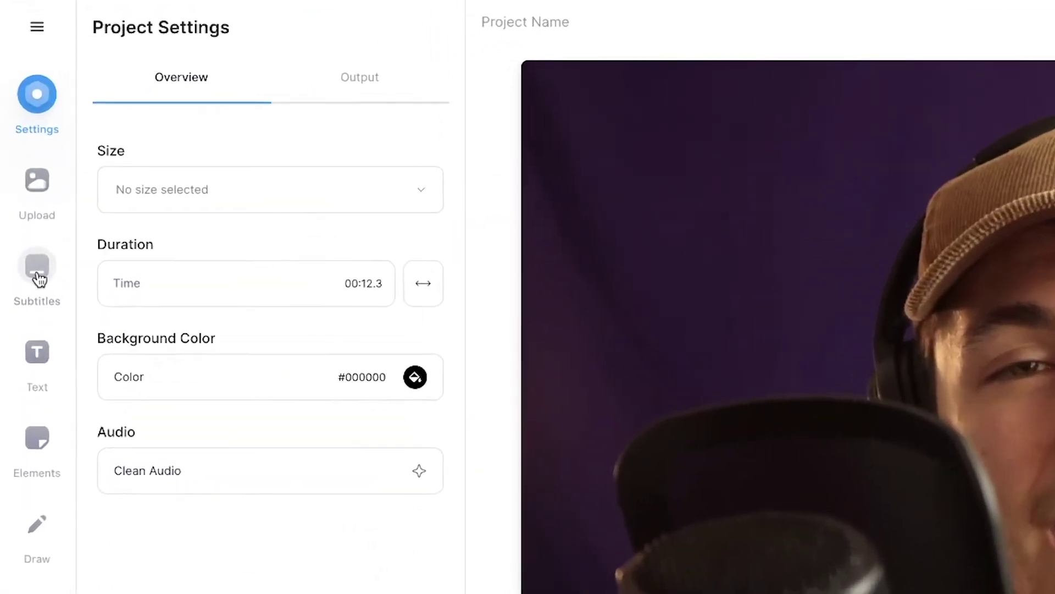
# Run Auto Subtitles on the clip with English (United States) as the language
pyautogui.click(24, 211)
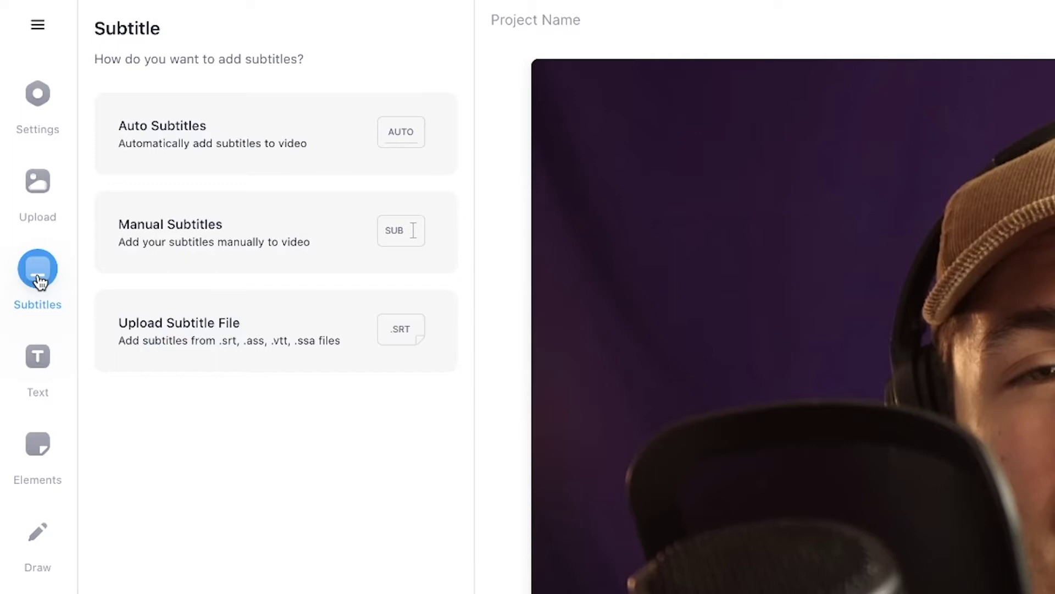
pyautogui.click(248, 132)
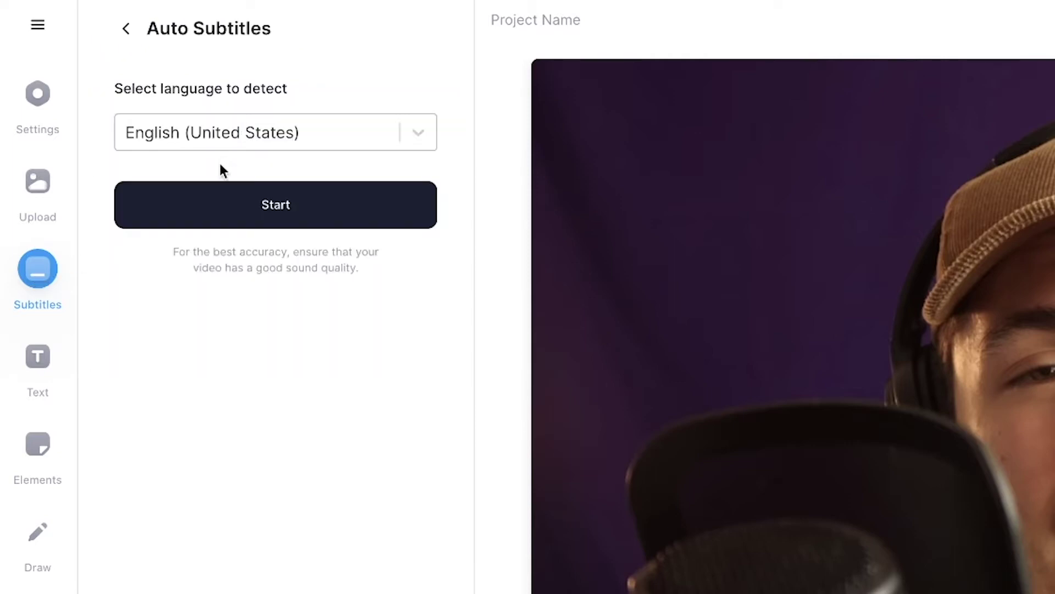
pyautogui.click(426, 139)
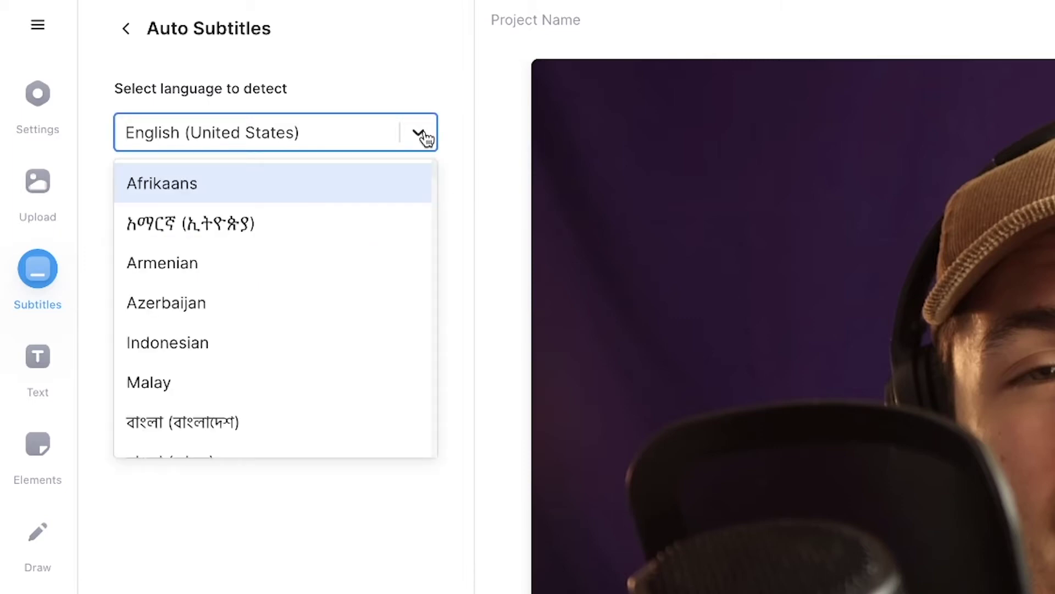
pyautogui.click(420, 75)
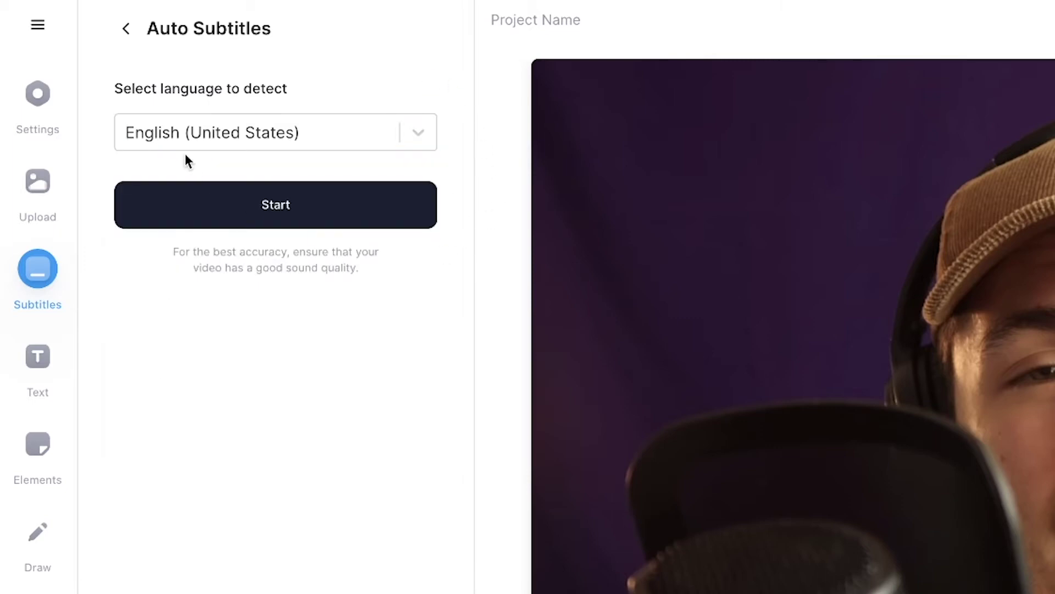
pyautogui.click(250, 217)
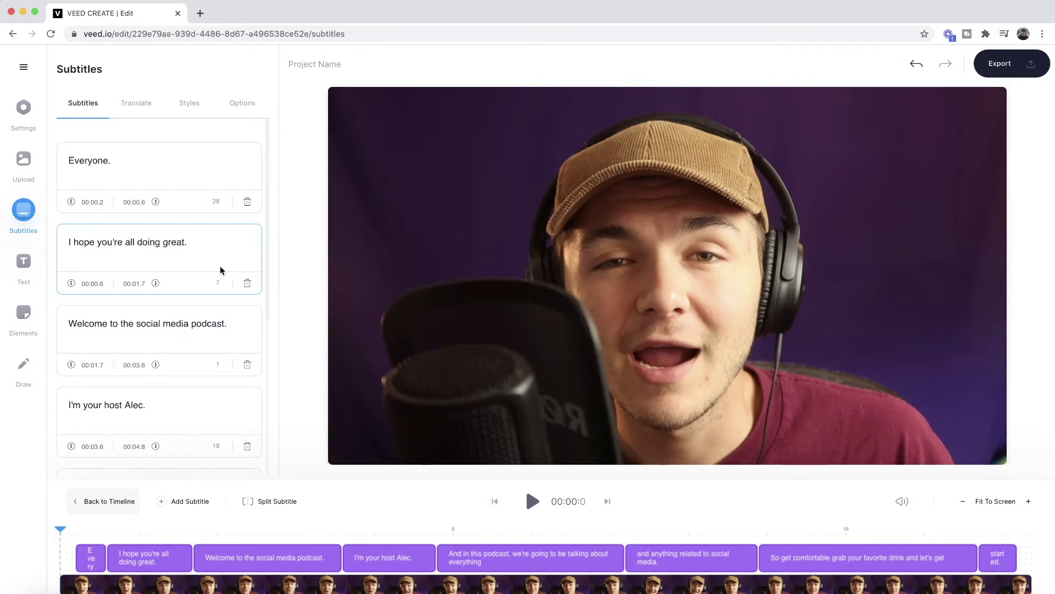
pyautogui.click(533, 501)
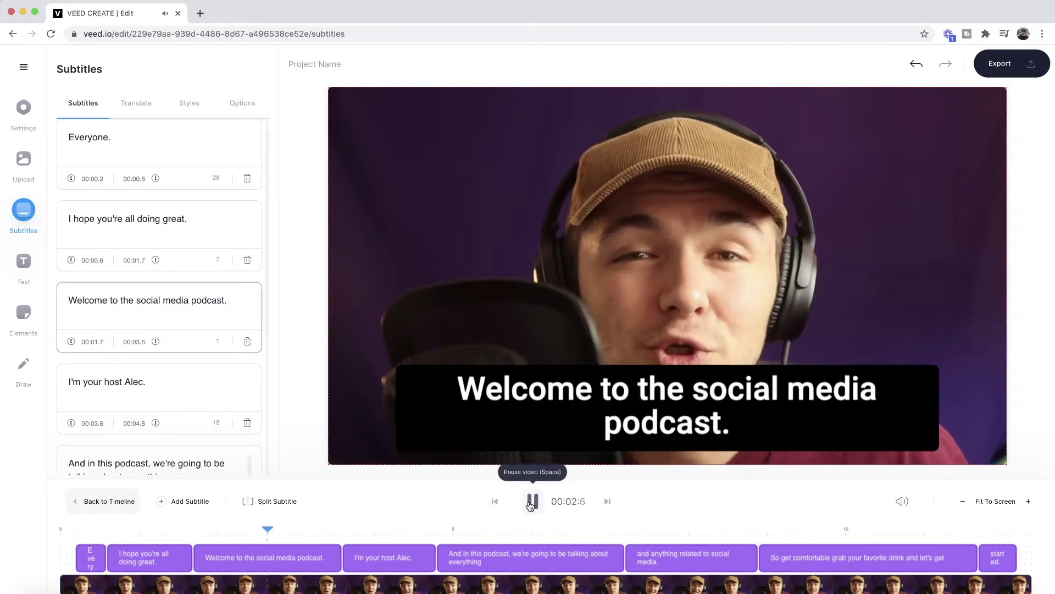
pyautogui.click(532, 500)
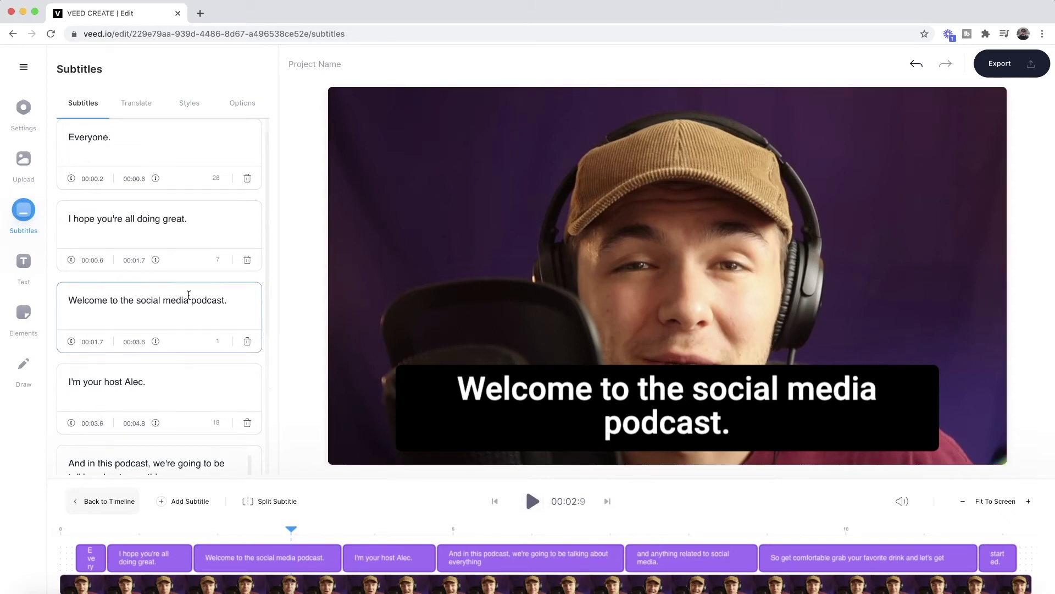
pyautogui.scroll(-3, 176, 255)
pyautogui.scroll(3, 176, 258)
pyautogui.scroll(-3, 177, 260)
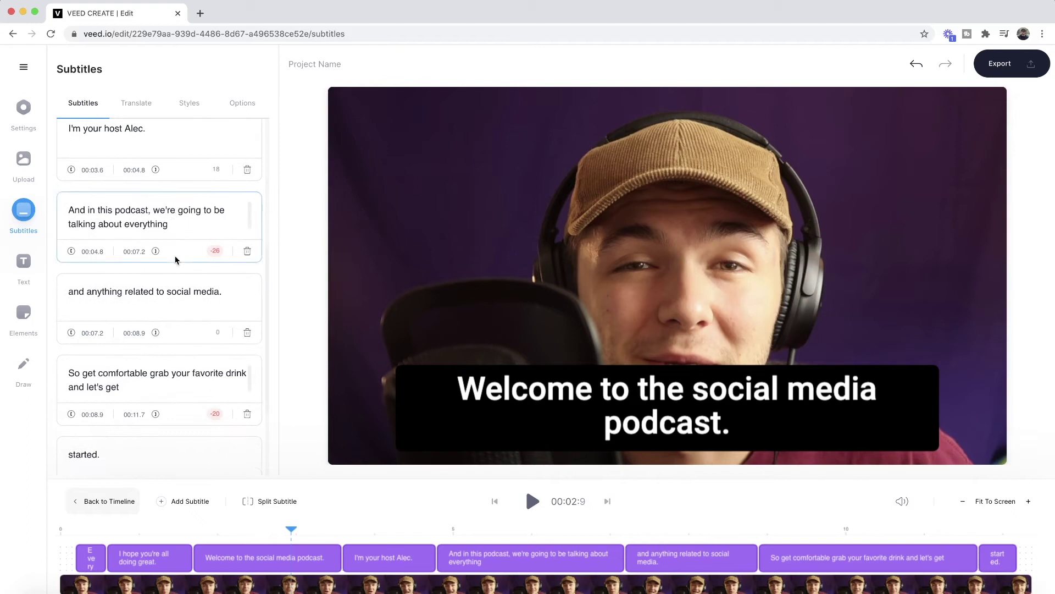
pyautogui.scroll(1, 177, 260)
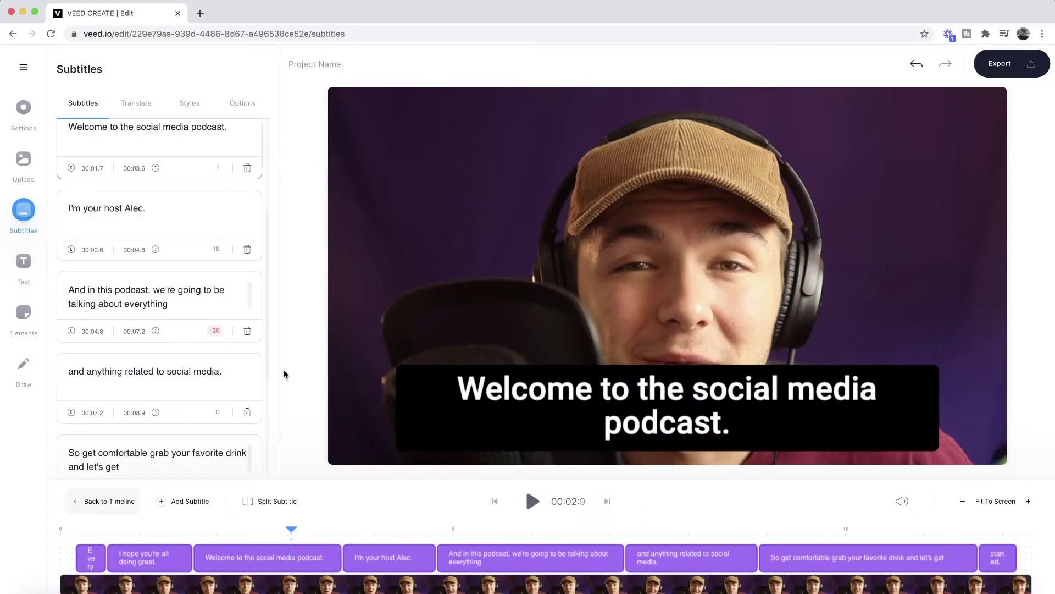
pyautogui.scroll(3, 186, 254)
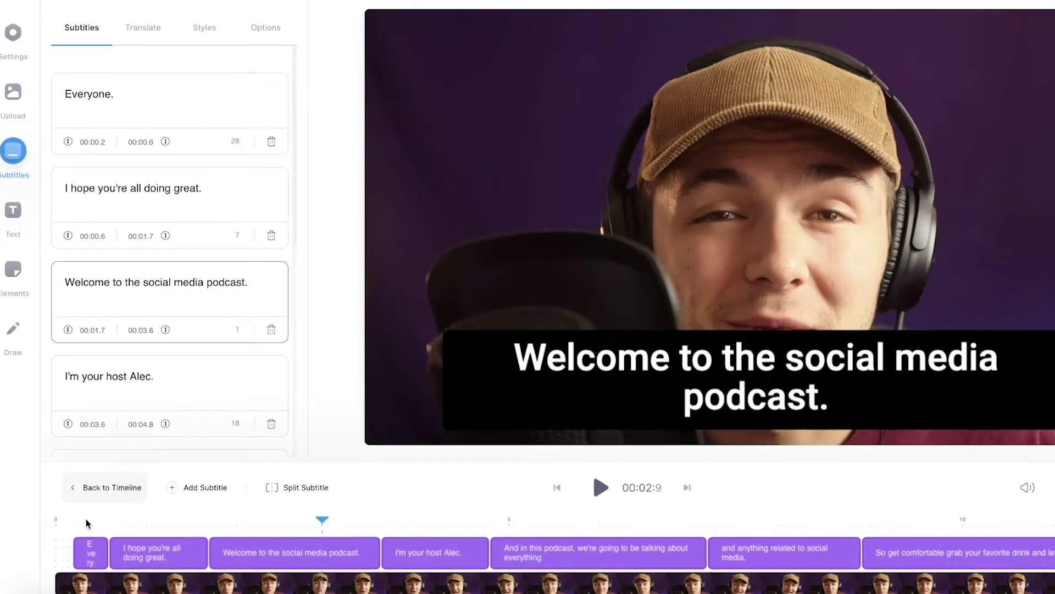
pyautogui.click(86, 529)
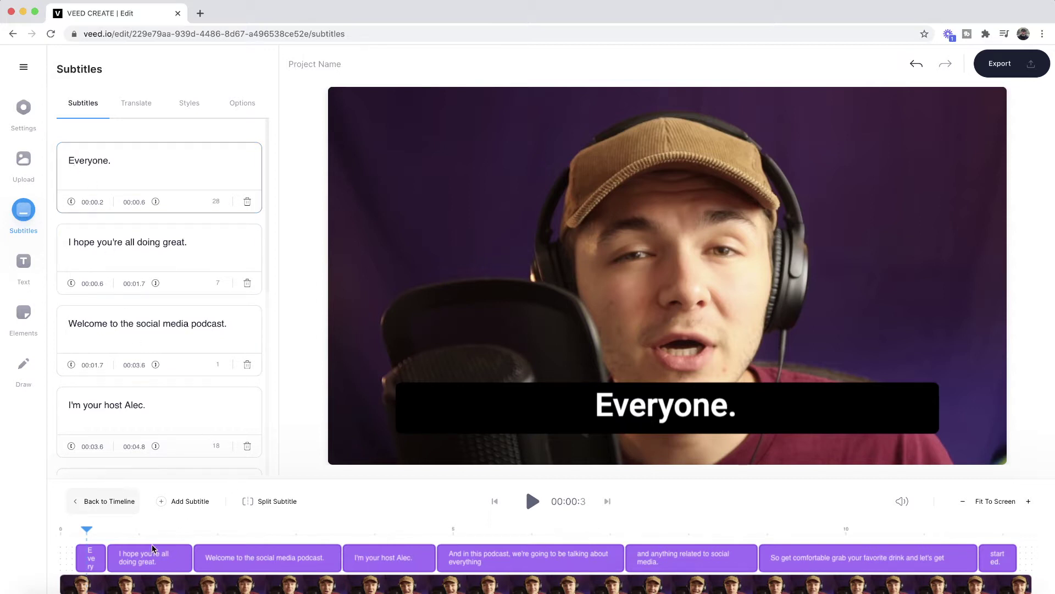
# Change the first subtitle from 'Everyone.' to 'Hey everyone.' and play it back to check
pyautogui.click(117, 544)
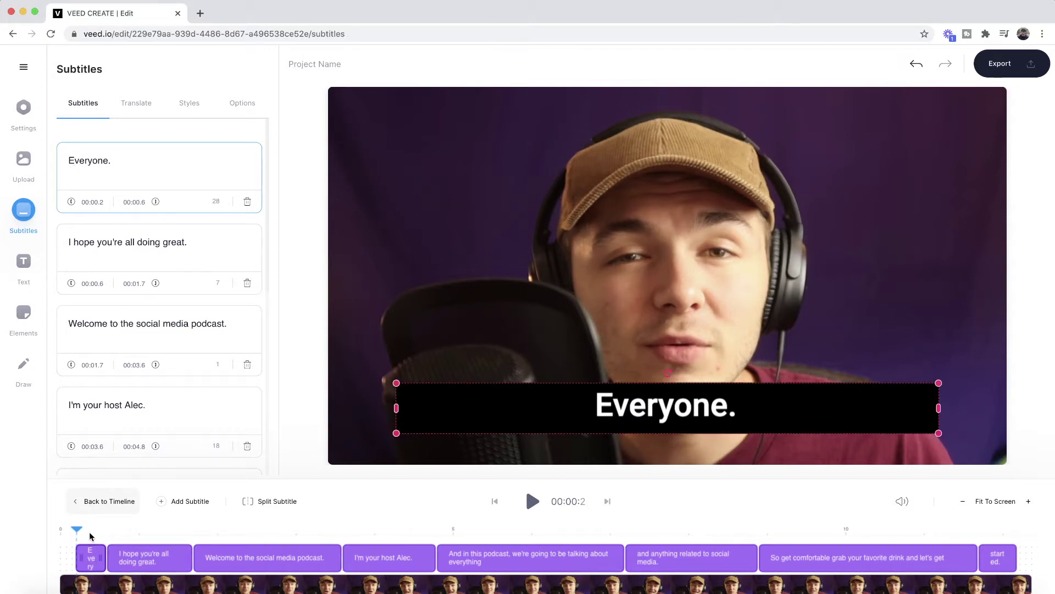
pyautogui.click(72, 161)
pyautogui.press('BackSpace')
pyautogui.write('Hey e')
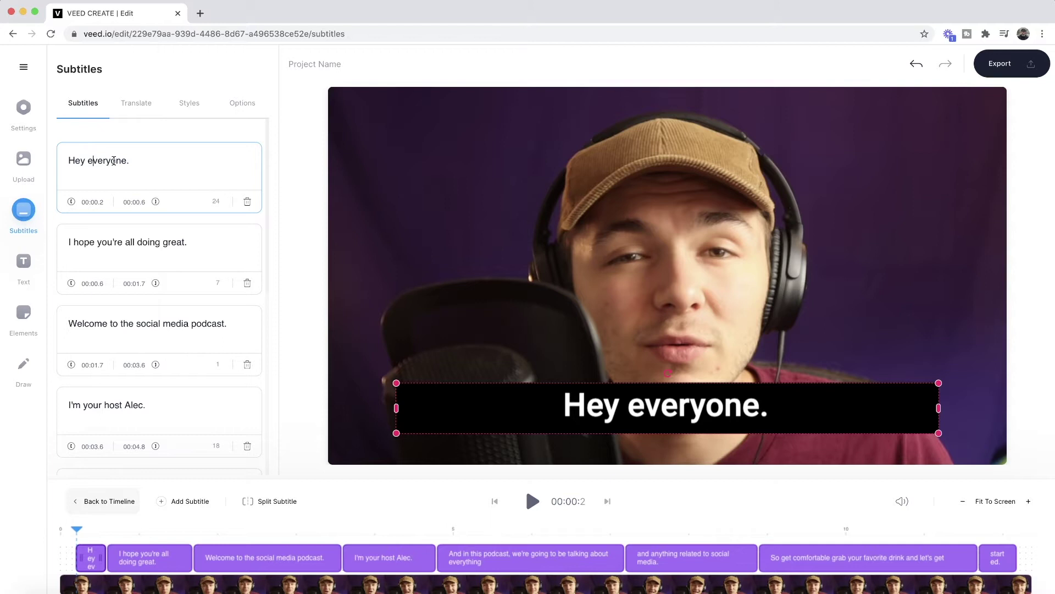
pyautogui.scroll(-3, 156, 221)
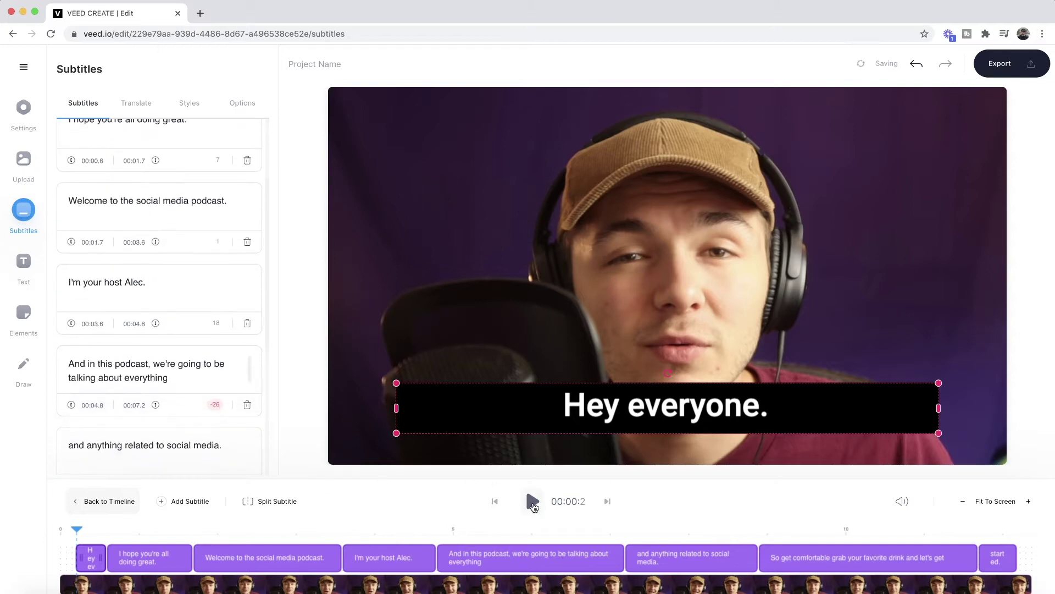
pyautogui.click(533, 502)
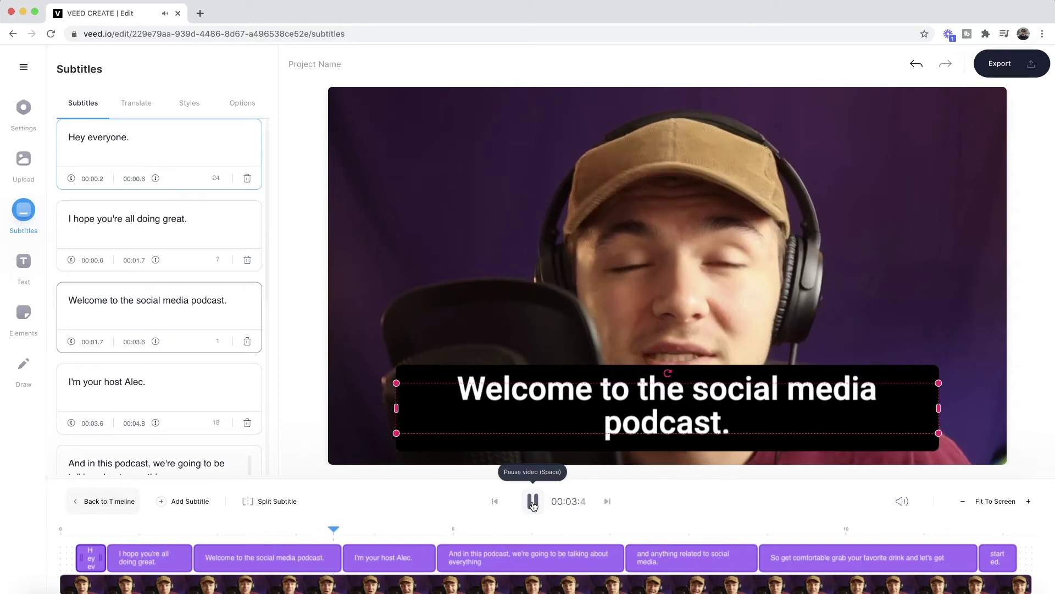
pyautogui.click(533, 502)
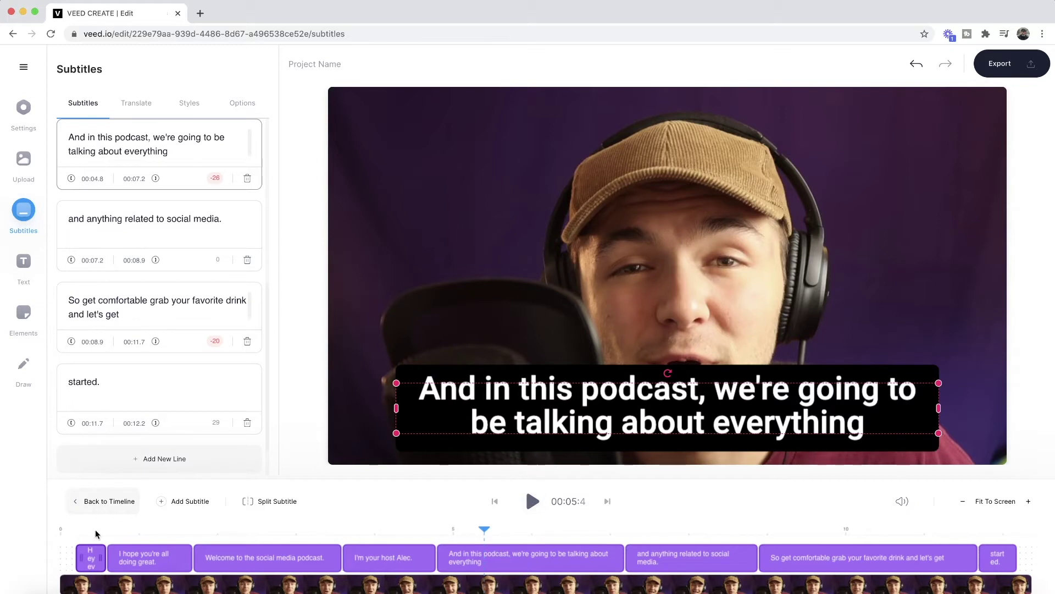
# Bring the playhead to 0 and set the 'Hey everyone.' subtitle's start time to 00:00.0
pyautogui.click(57, 529)
pyautogui.click(76, 527)
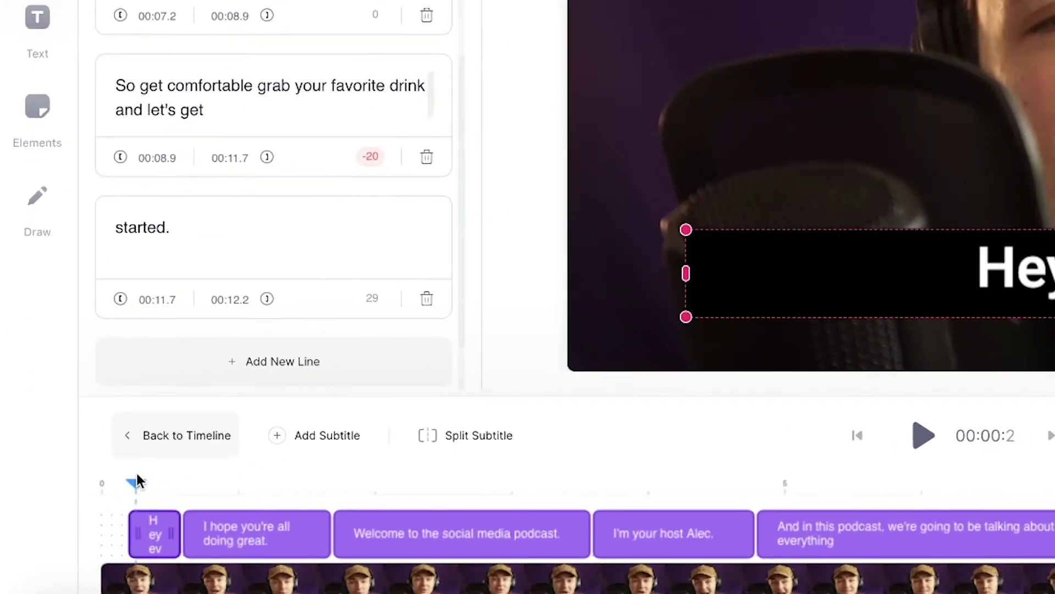
pyautogui.moveTo(129, 475); pyautogui.dragTo(92, 474)
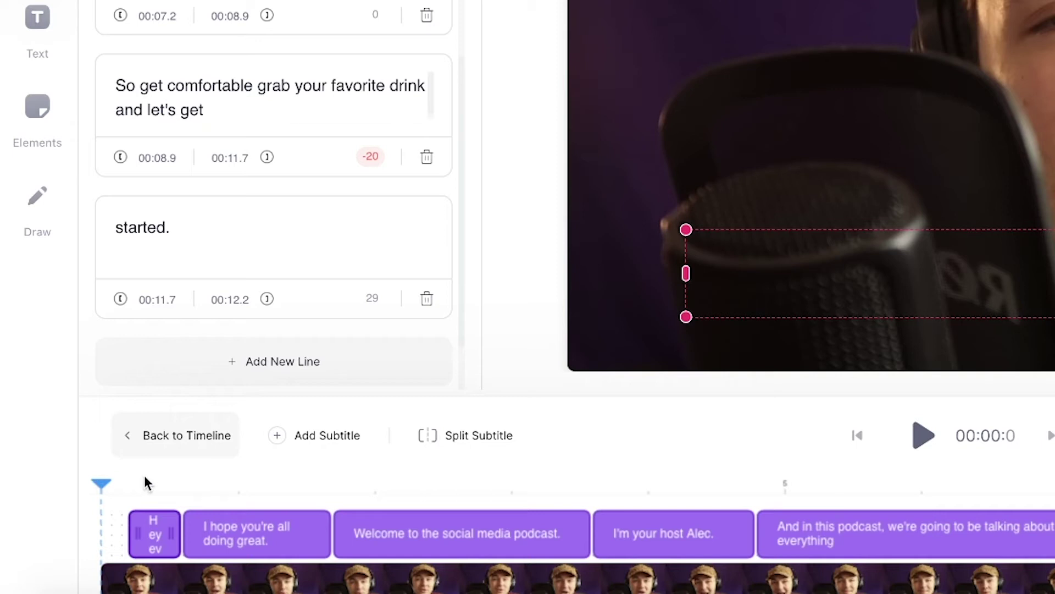
pyautogui.moveTo(139, 533)
pyautogui.mouseDown()
pyautogui.moveTo(91, 536)
pyautogui.moveTo(141, 532)
pyautogui.mouseUp()
pyautogui.moveTo(108, 485); pyautogui.dragTo(65, 480)
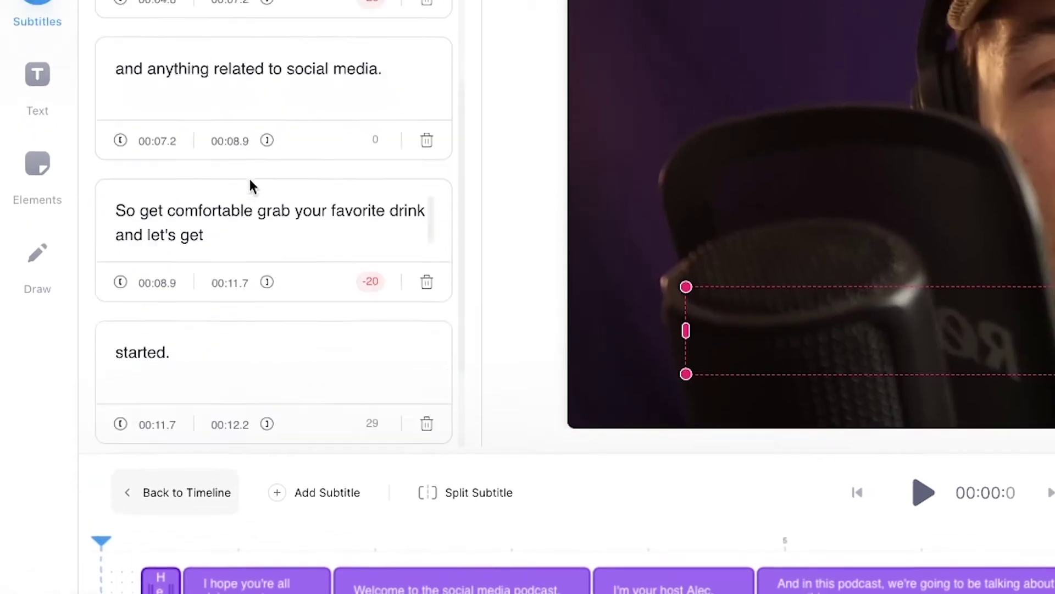
pyautogui.scroll(10, 249, 121)
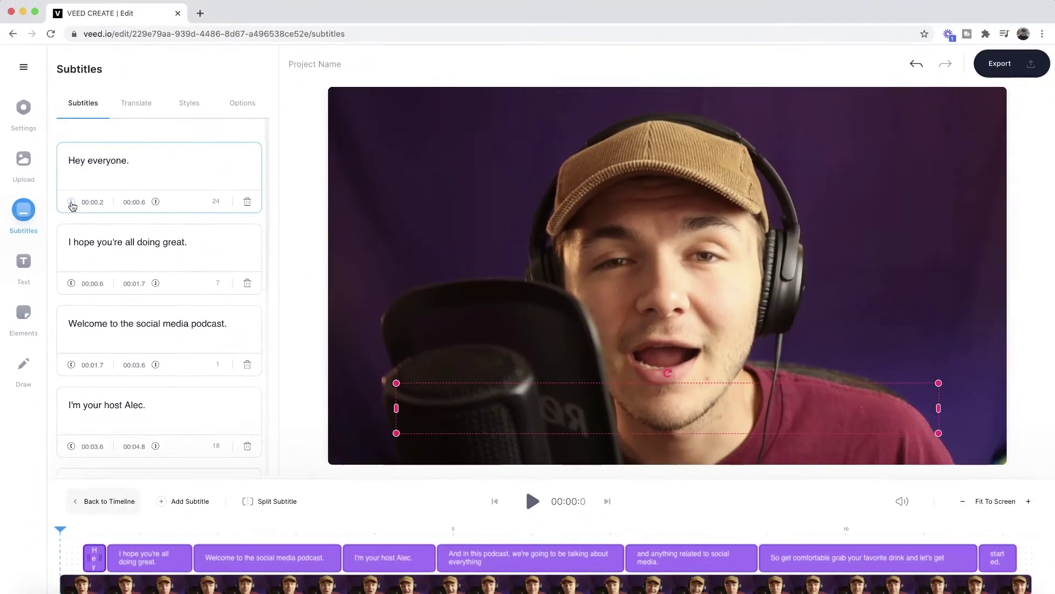
pyautogui.click(72, 203)
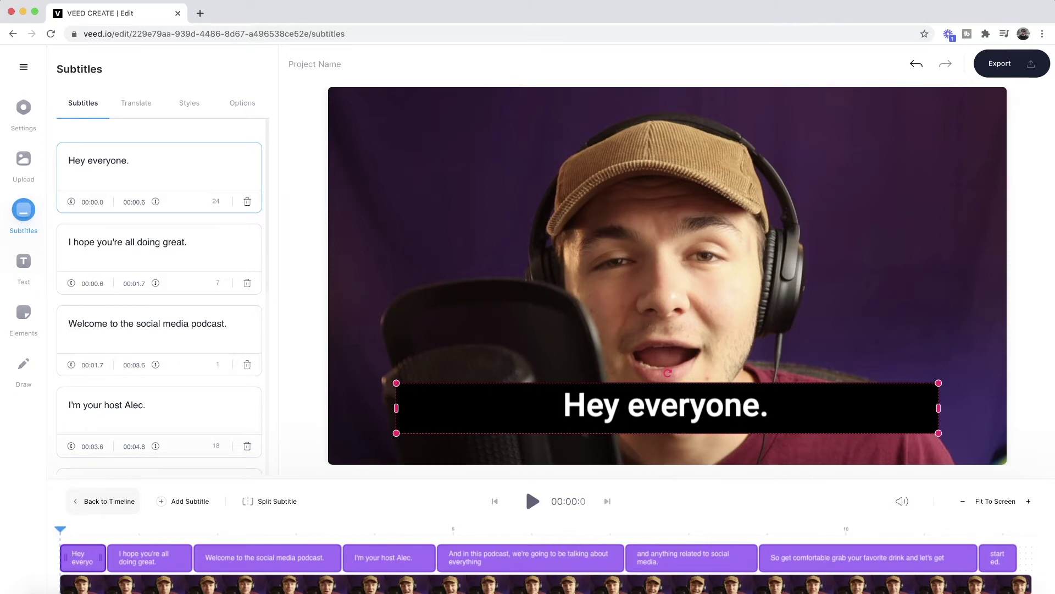
pyautogui.moveTo(902, 532); pyautogui.dragTo(992, 520)
pyautogui.scroll(-7, 200, 382)
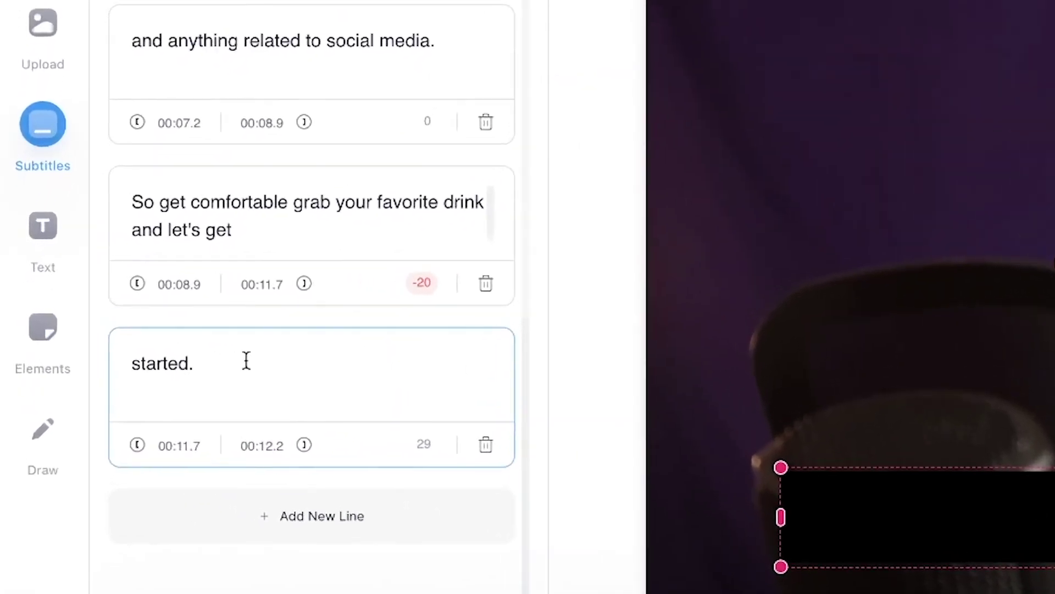
# Move 'started.' from its own line onto the last subtitle, making it 'and let's get started.'
pyautogui.moveTo(168, 340); pyautogui.dragTo(48, 340)
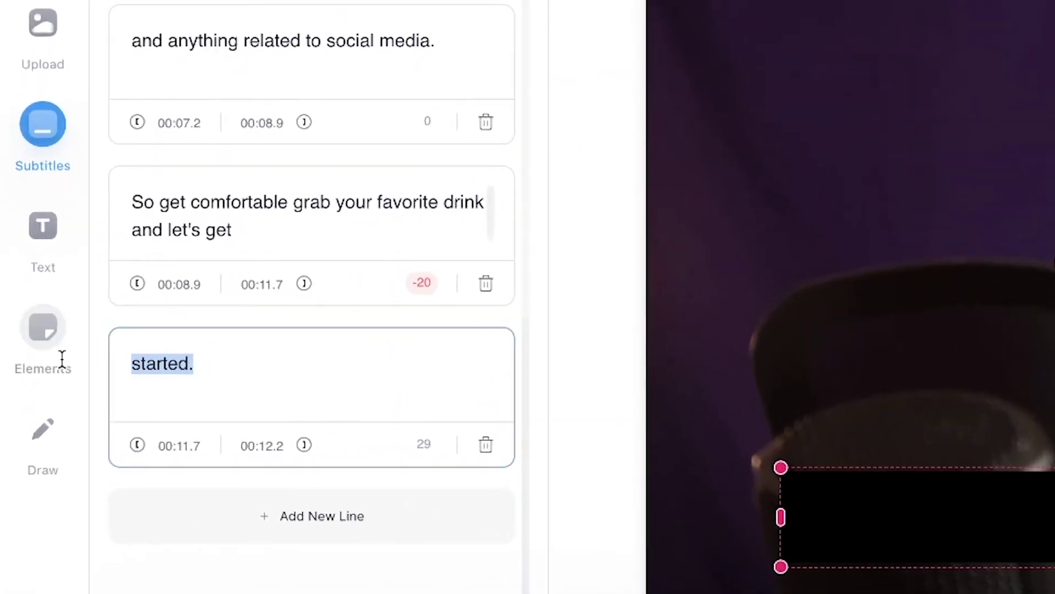
pyautogui.press('BackSpace')
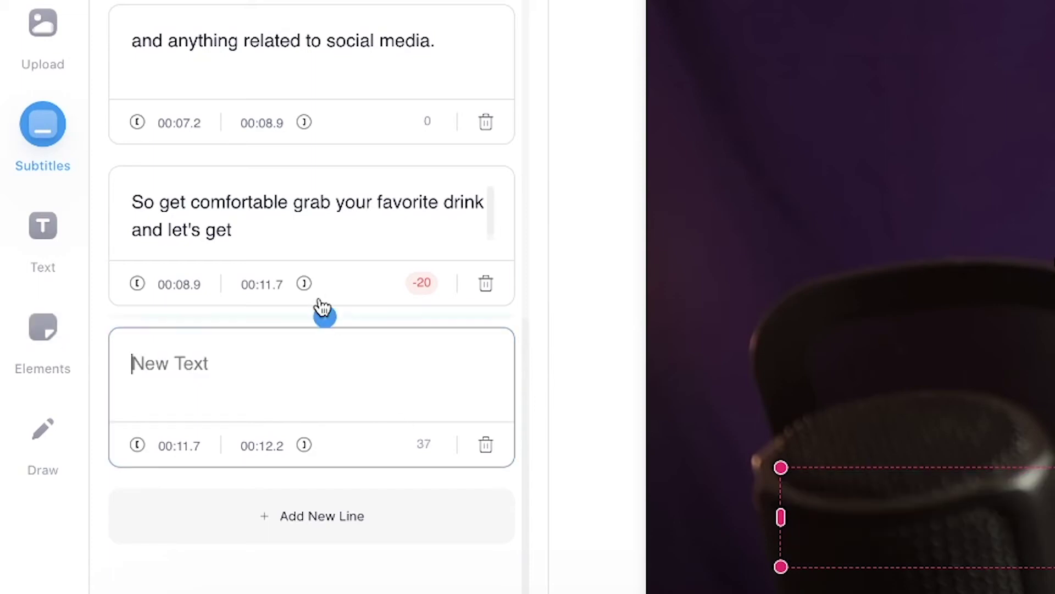
pyautogui.click(295, 231)
pyautogui.write('started.')
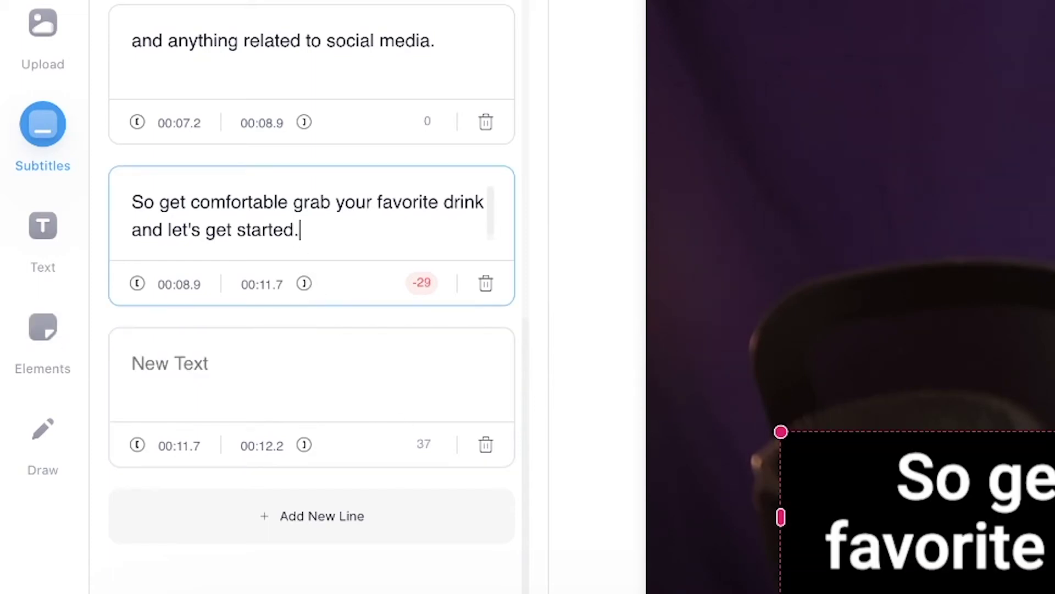
# Delete the empty subtitle line and set the last subtitle's end time to 00:12.2
pyautogui.doubleClick(269, 444)
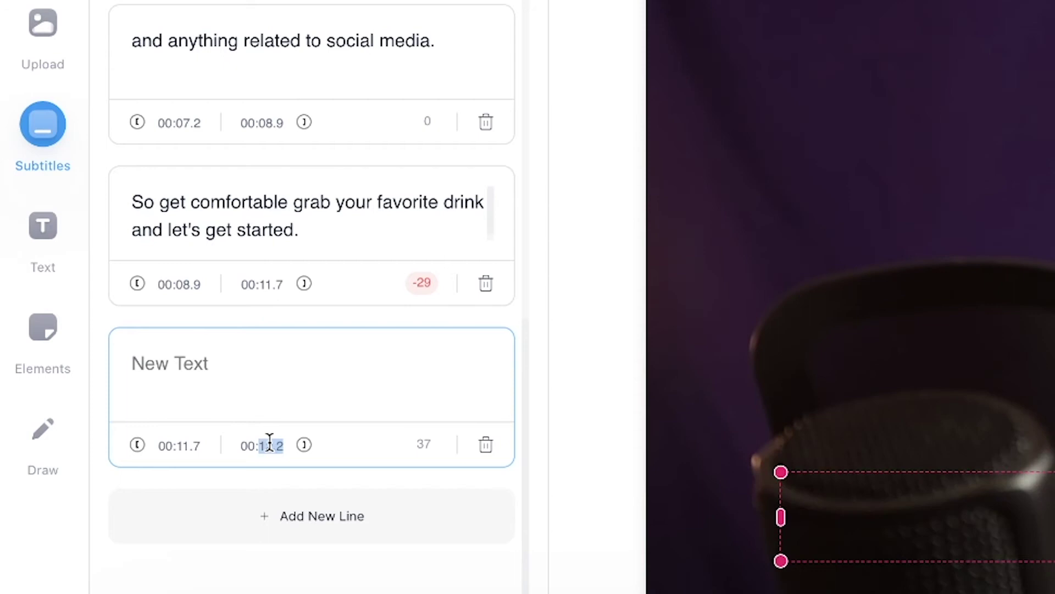
pyautogui.tripleClick(270, 444)
pyautogui.hotkey('ctrl', 'c')
pyautogui.click(482, 446)
pyautogui.doubleClick(263, 439)
pyautogui.tripleClick(263, 439)
pyautogui.hotkey('ctrl', 'v')
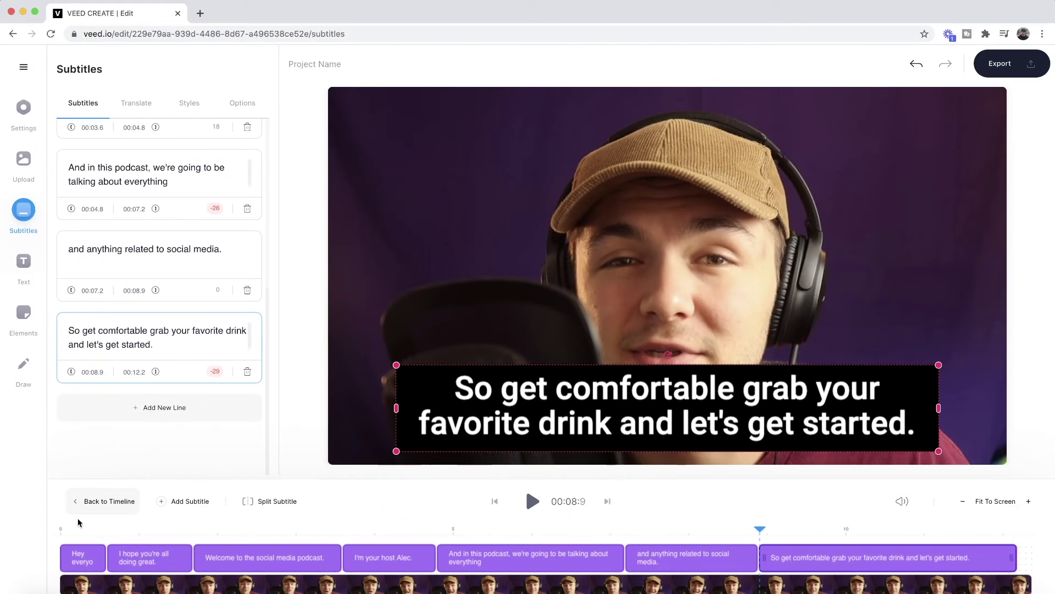
# Play the captioned video from the beginning, show Project Settings, then pause
pyautogui.click(494, 501)
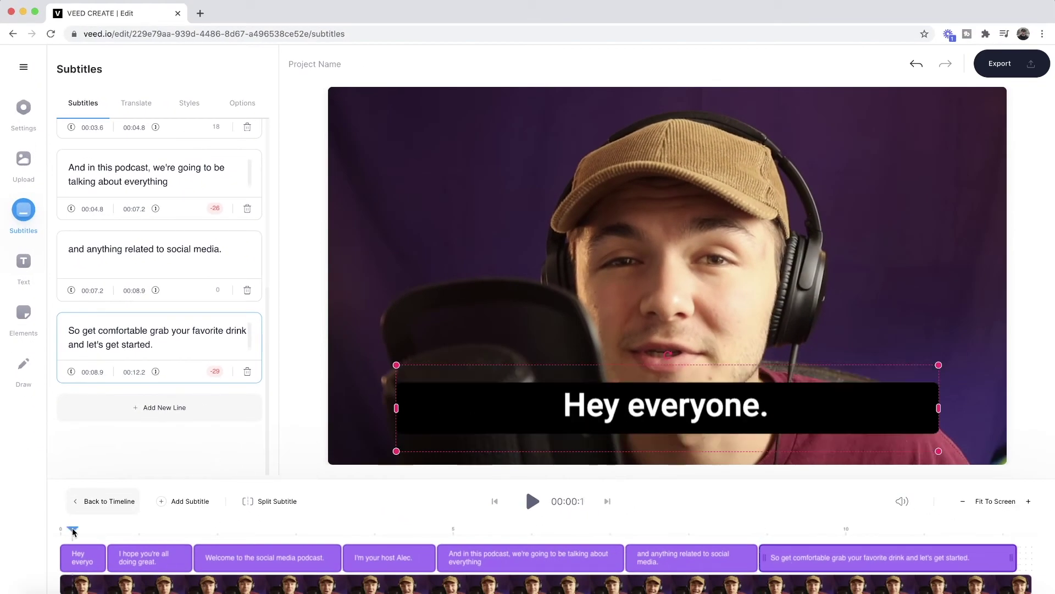
pyautogui.click(532, 501)
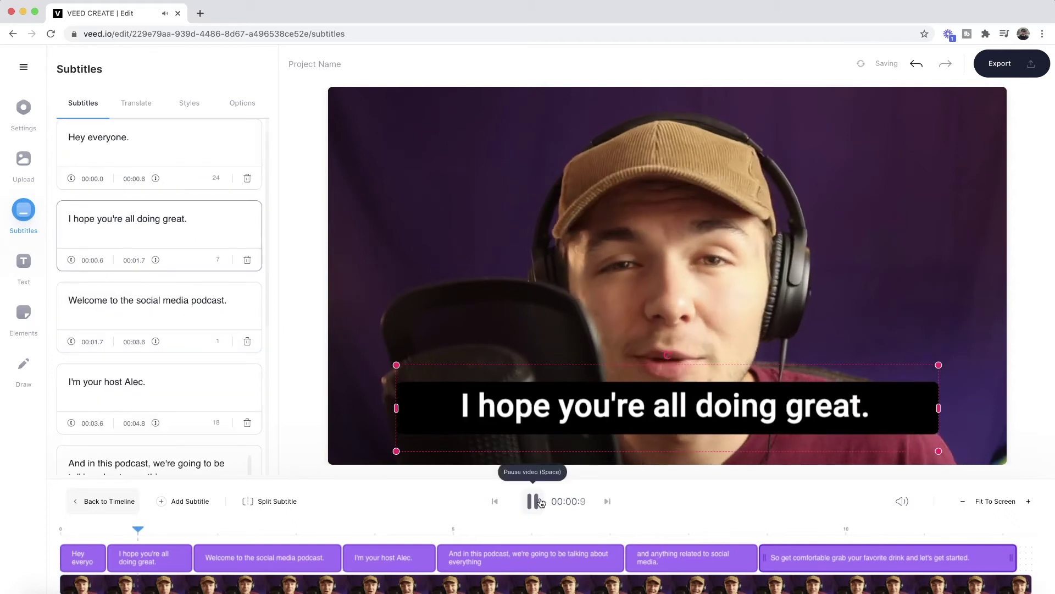
pyautogui.click(308, 433)
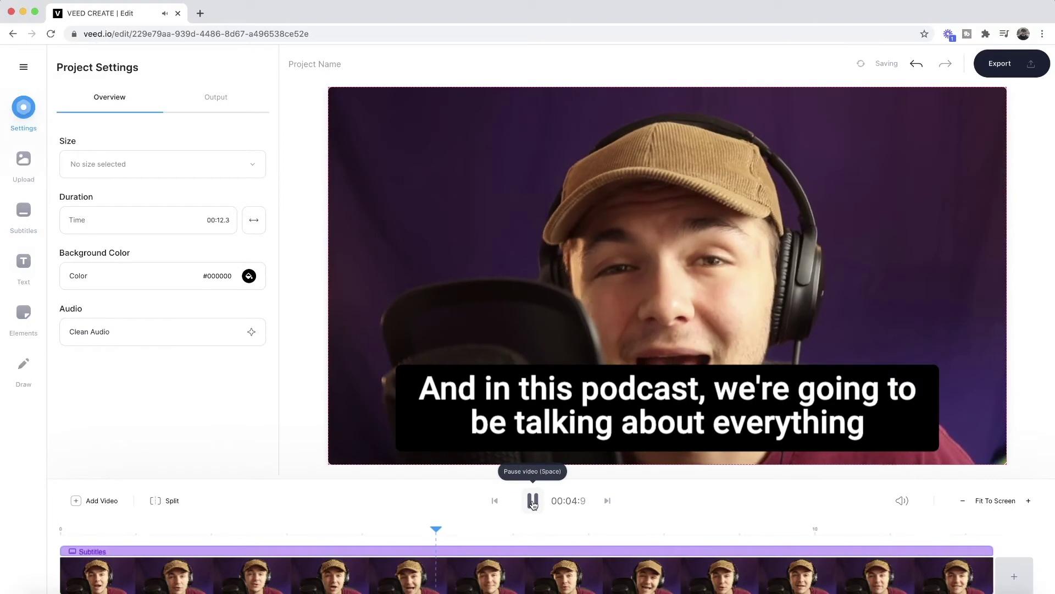
pyautogui.click(532, 501)
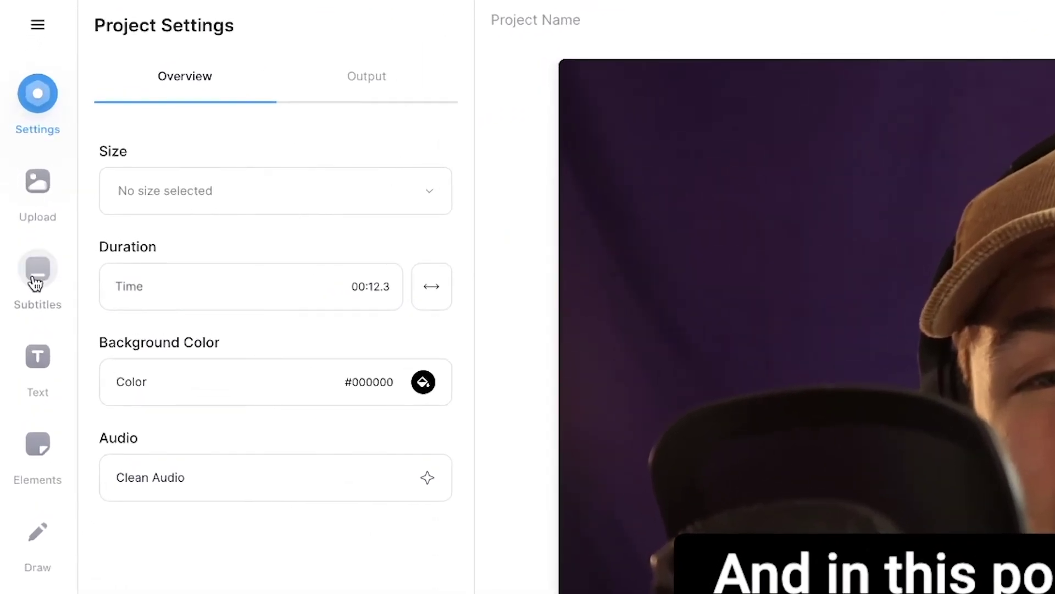
# Choose .SRT Format in the Download Subtitles dropdown on the subtitle Options tab
pyautogui.click(37, 270)
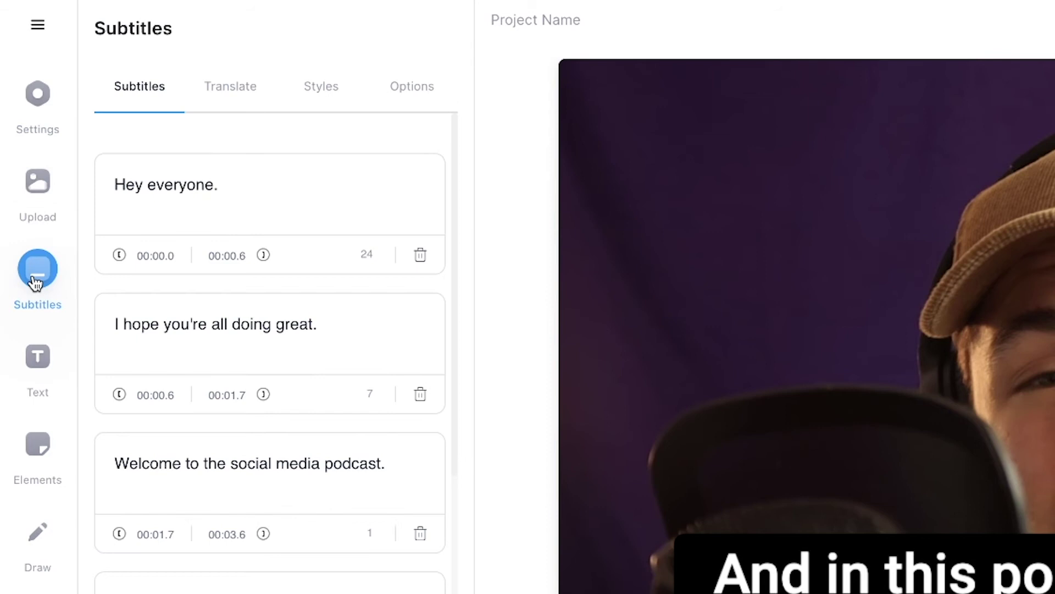
pyautogui.click(407, 90)
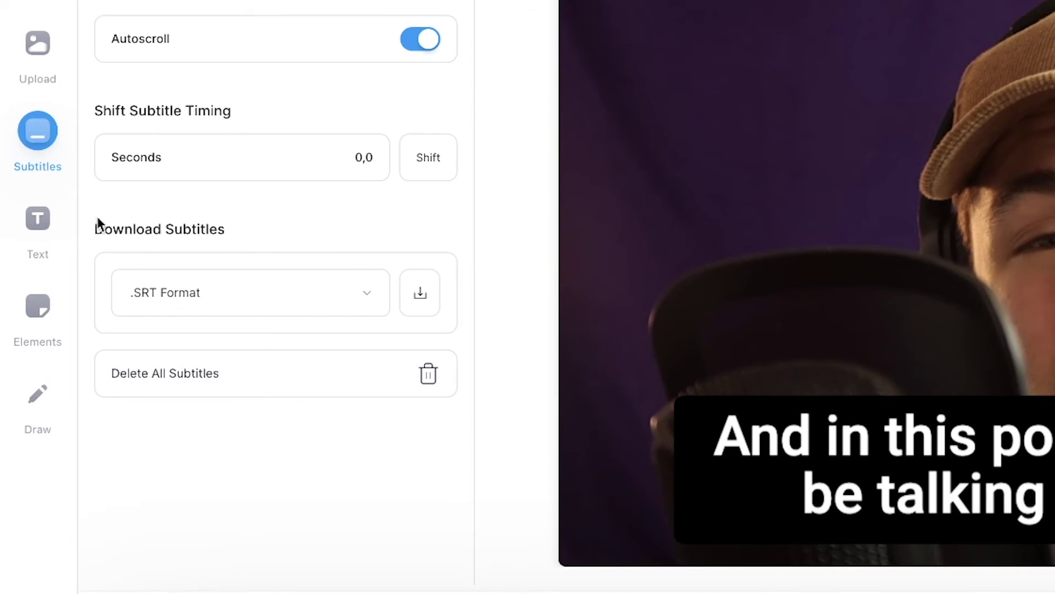
pyautogui.click(370, 294)
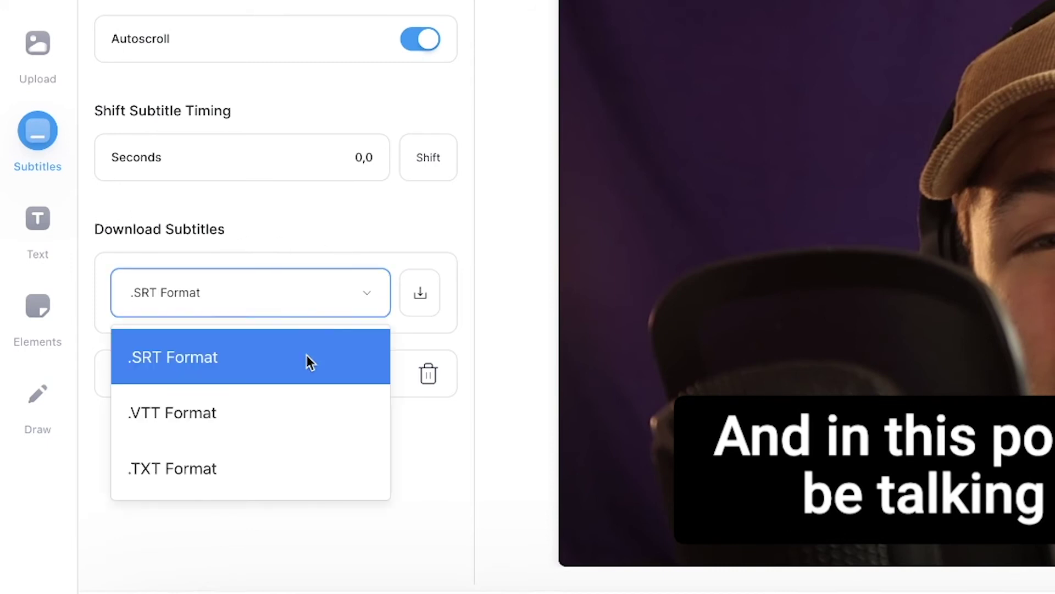
pyautogui.click(222, 357)
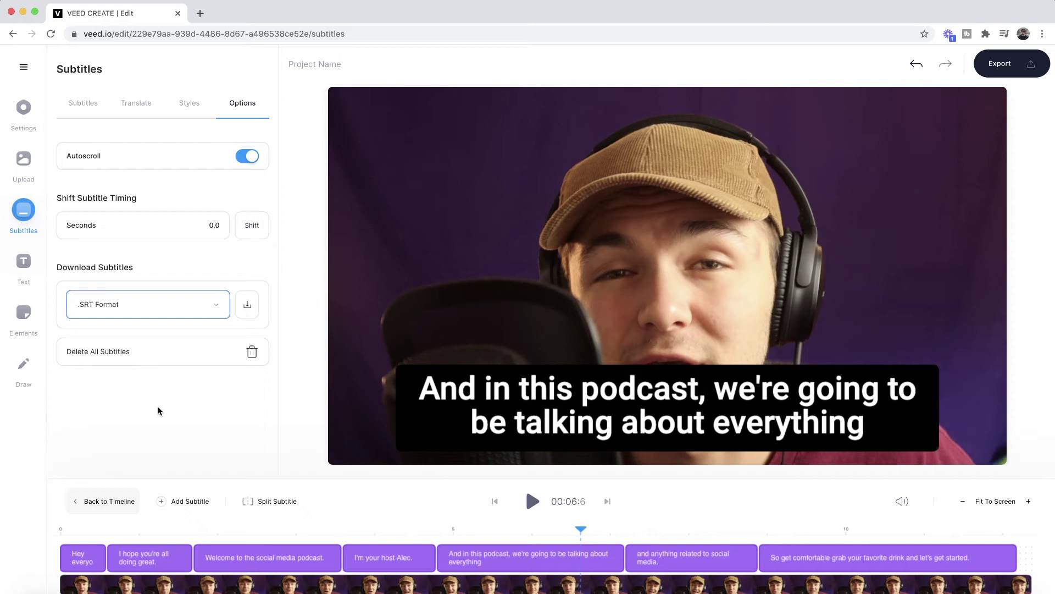
# Download the subtitles as an .SRT file, then select the caption and show its Styles
pyautogui.click(248, 304)
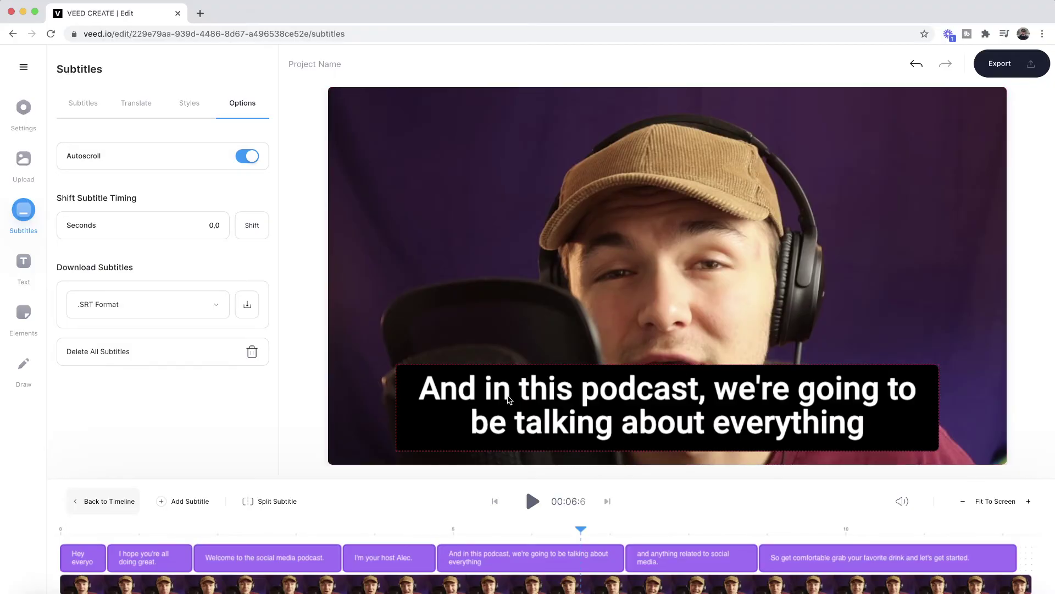
pyautogui.click(710, 411)
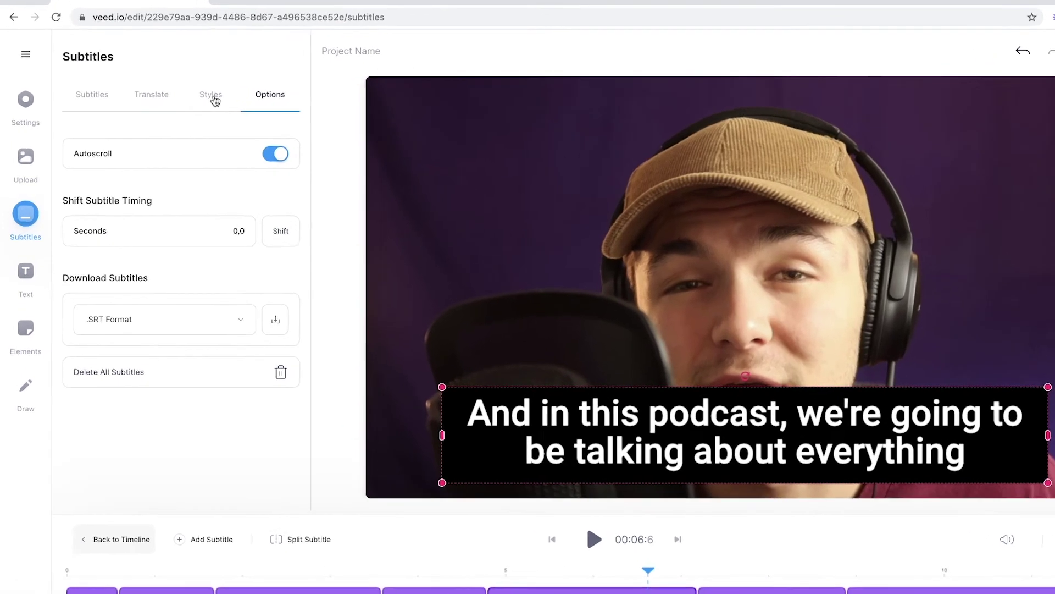
pyautogui.click(212, 97)
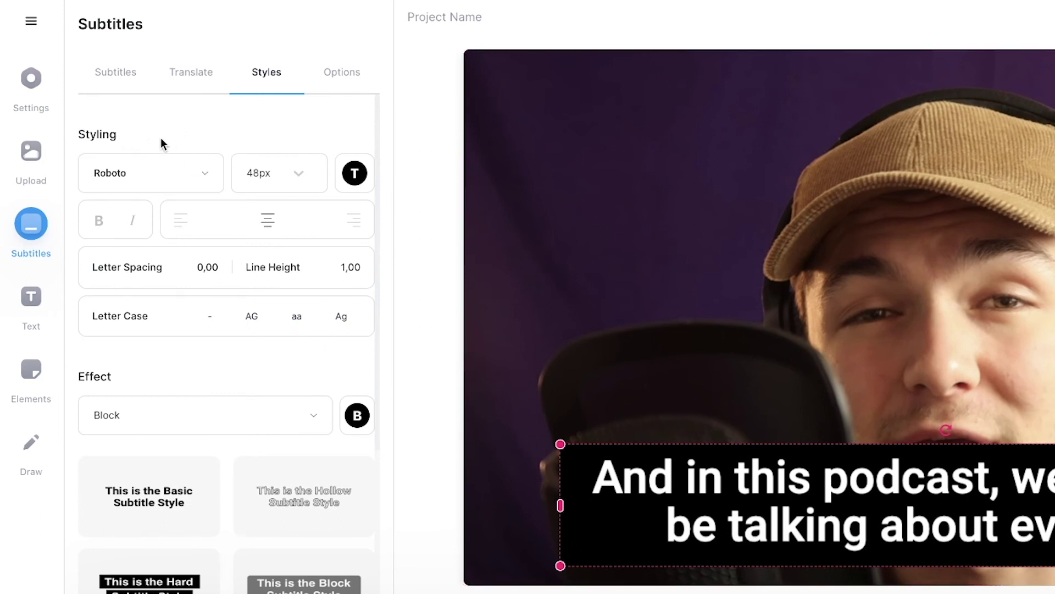
# Set the subtitle font to Anton, size 30px, with pink #FF006A text
pyautogui.click(176, 171)
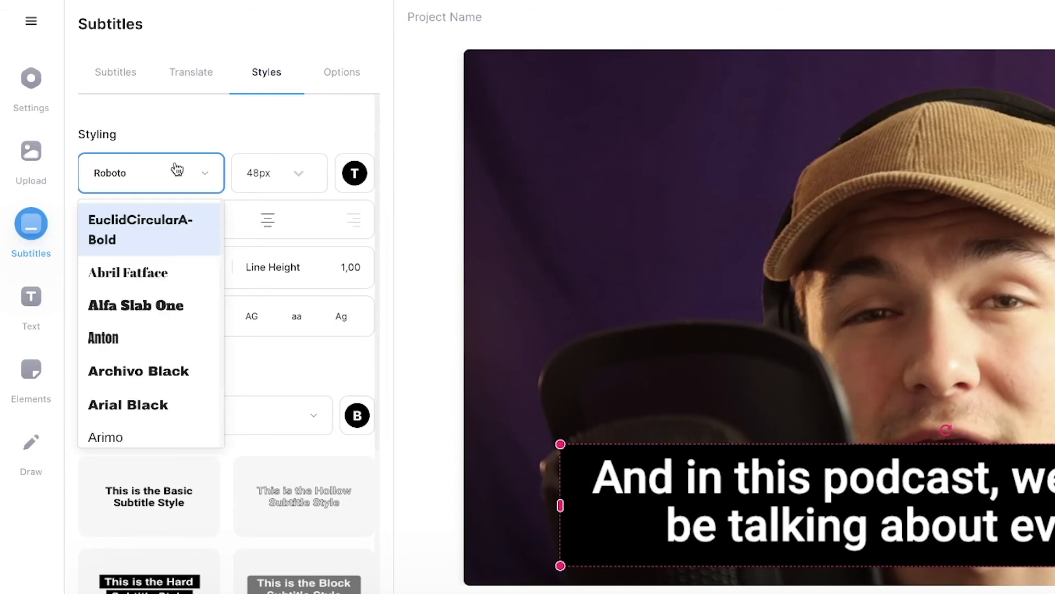
pyautogui.click(126, 334)
pyautogui.click(297, 174)
pyautogui.click(276, 316)
pyautogui.click(353, 176)
pyautogui.click(278, 306)
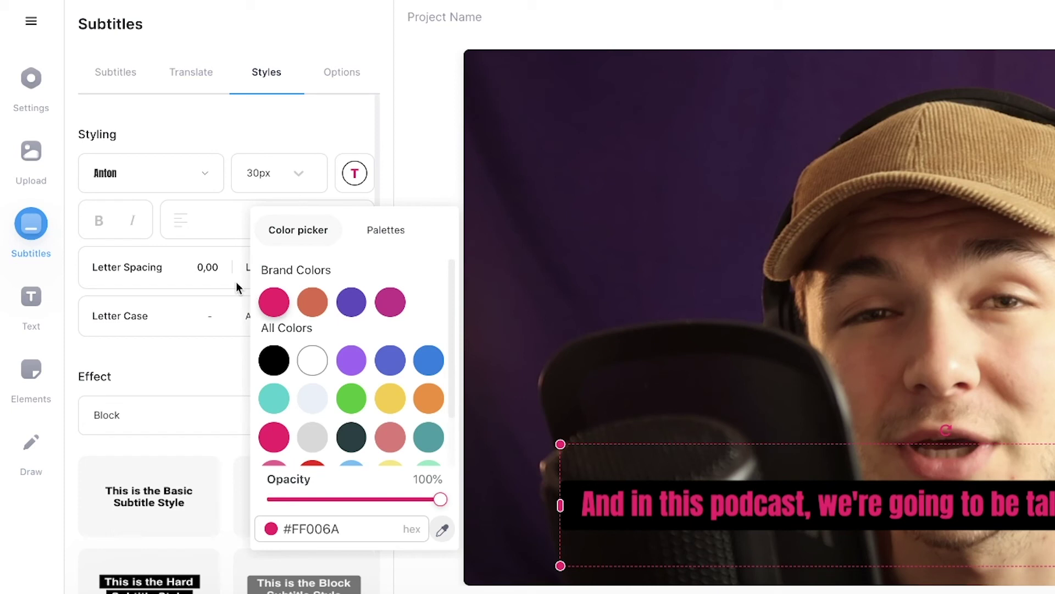
pyautogui.click(162, 355)
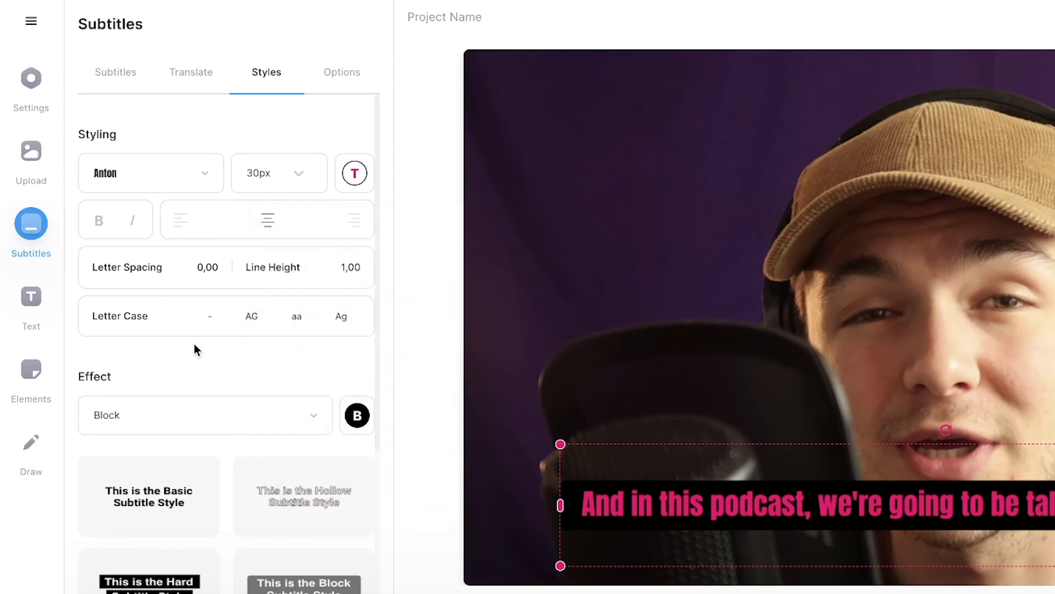
pyautogui.scroll(-3, 193, 344)
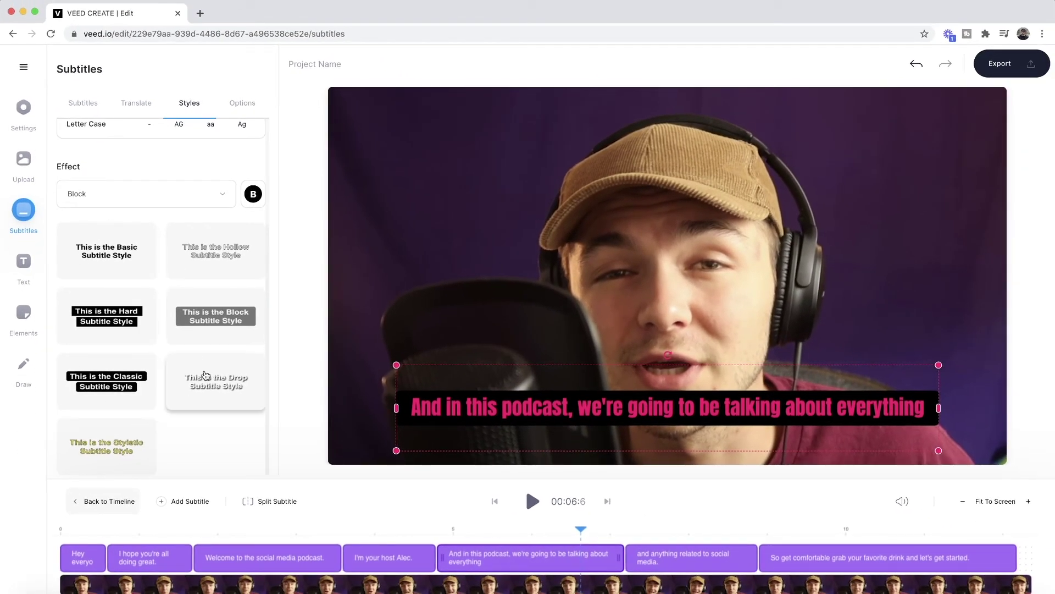
# Try the Drop and Stylistic styles, then return to Block with a pink #FF006A background
pyautogui.click(205, 376)
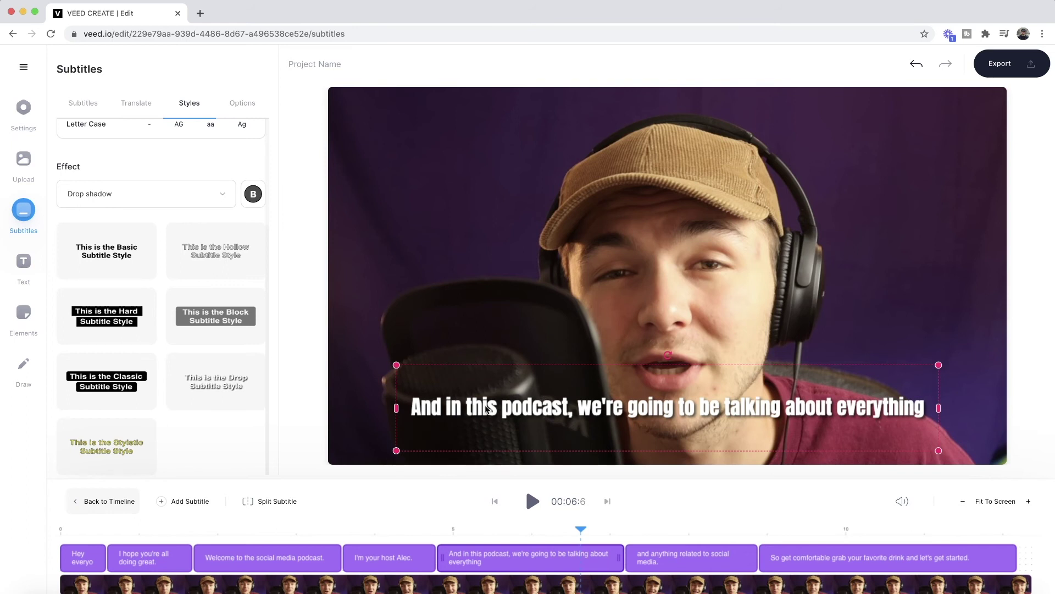
pyautogui.click(136, 440)
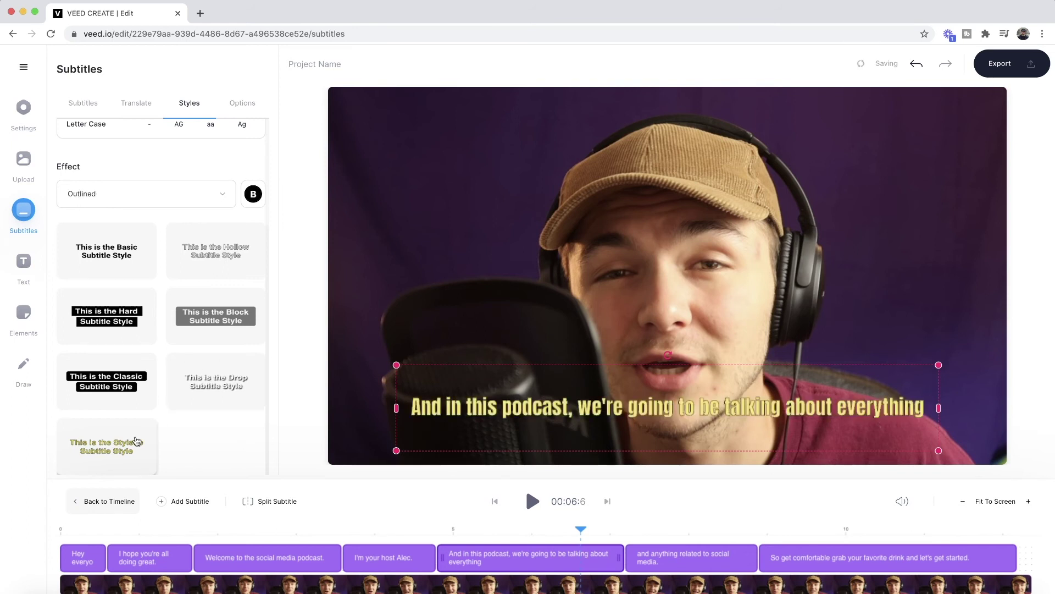
pyautogui.click(215, 317)
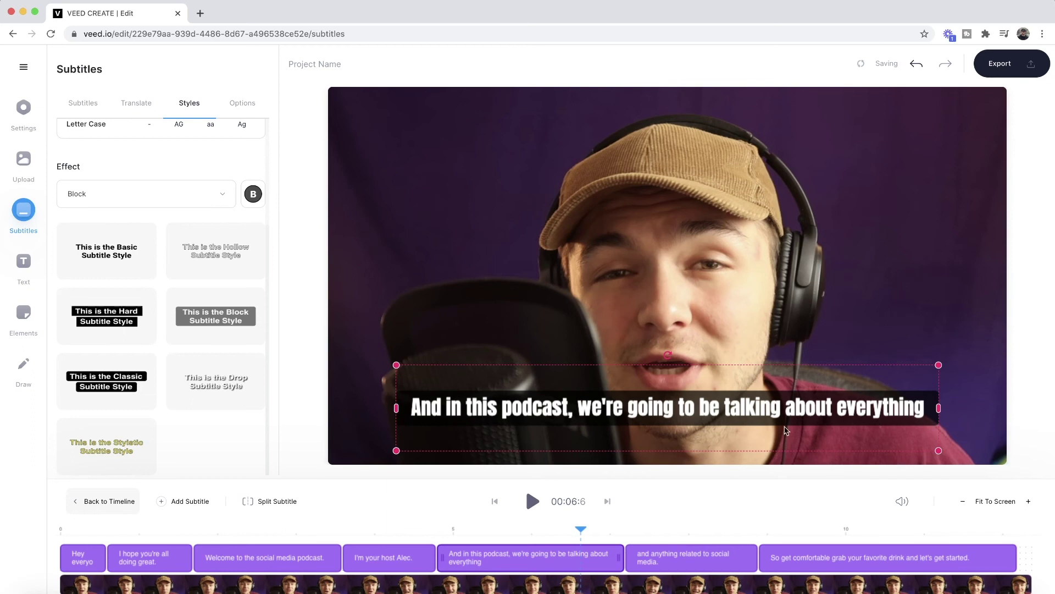
pyautogui.click(252, 193)
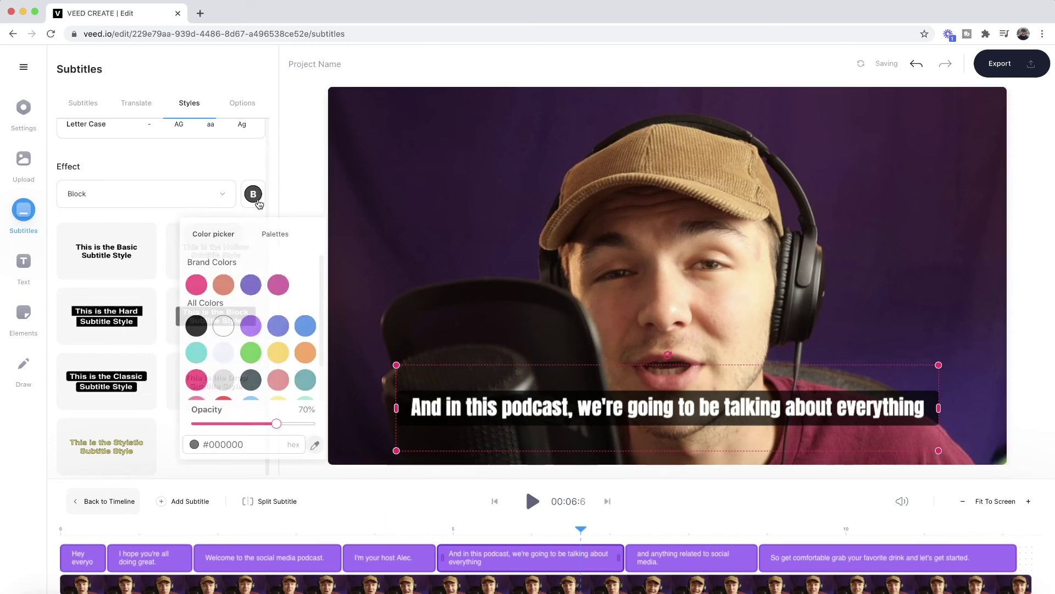
pyautogui.click(198, 285)
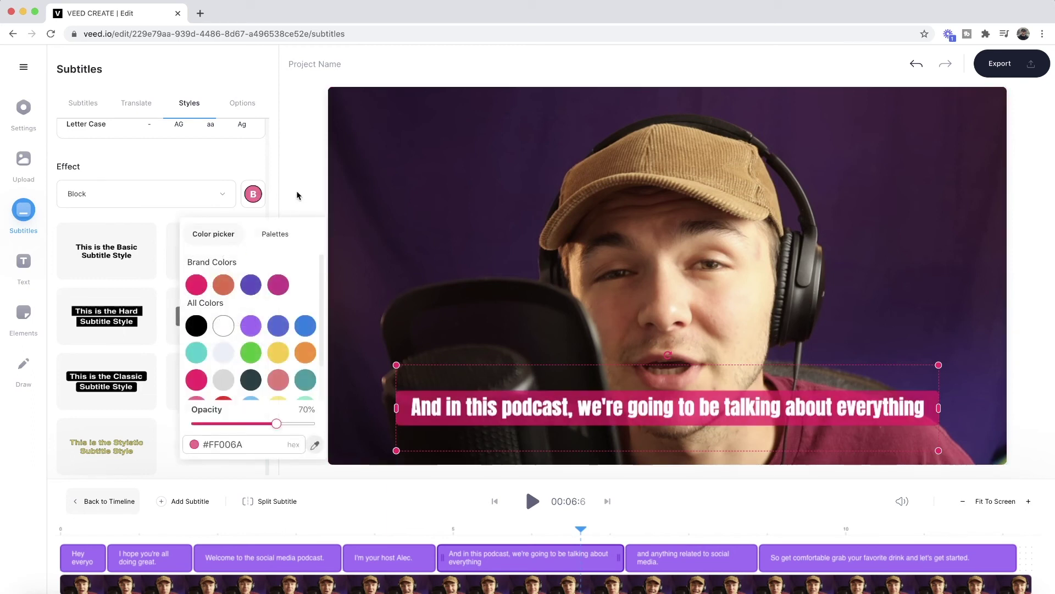
pyautogui.click(297, 196)
# Move the pink subtitle box lower on the frame, keep it level, and export the video
pyautogui.moveTo(583, 419); pyautogui.dragTo(607, 413)
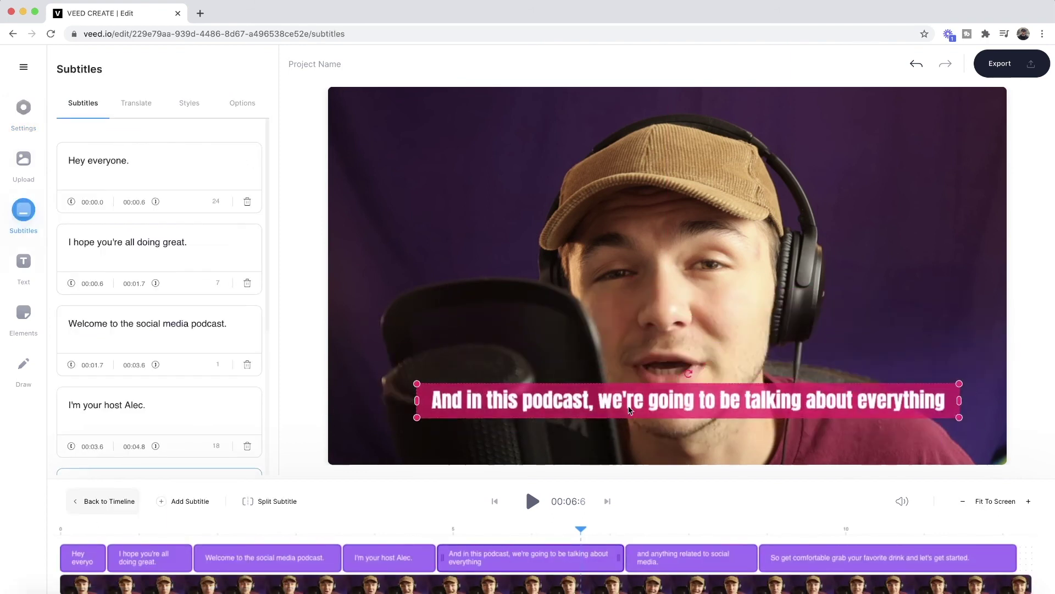
pyautogui.moveTo(687, 382); pyautogui.dragTo(709, 438)
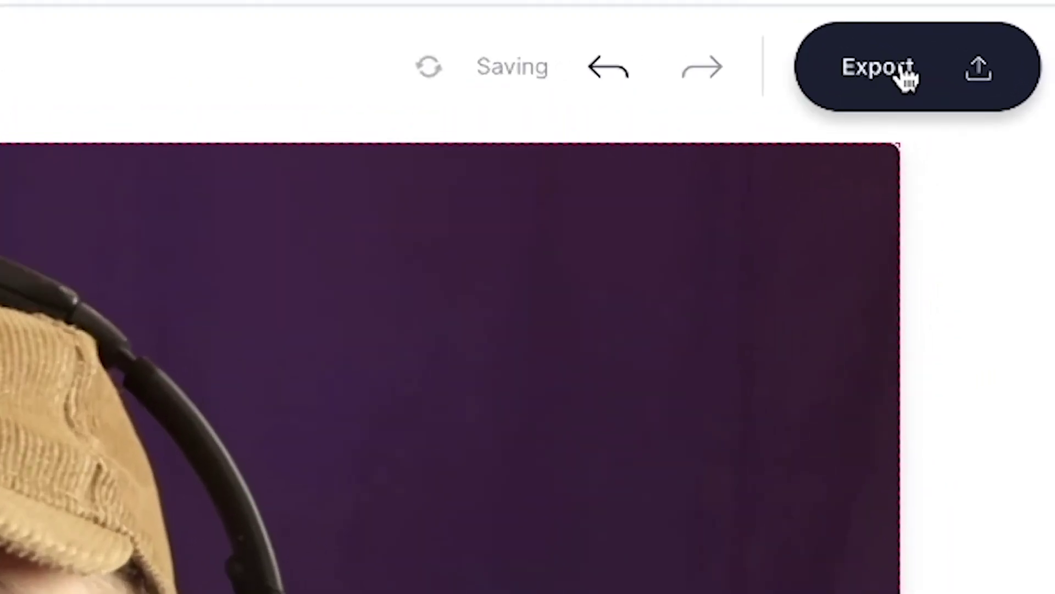
pyautogui.click(905, 72)
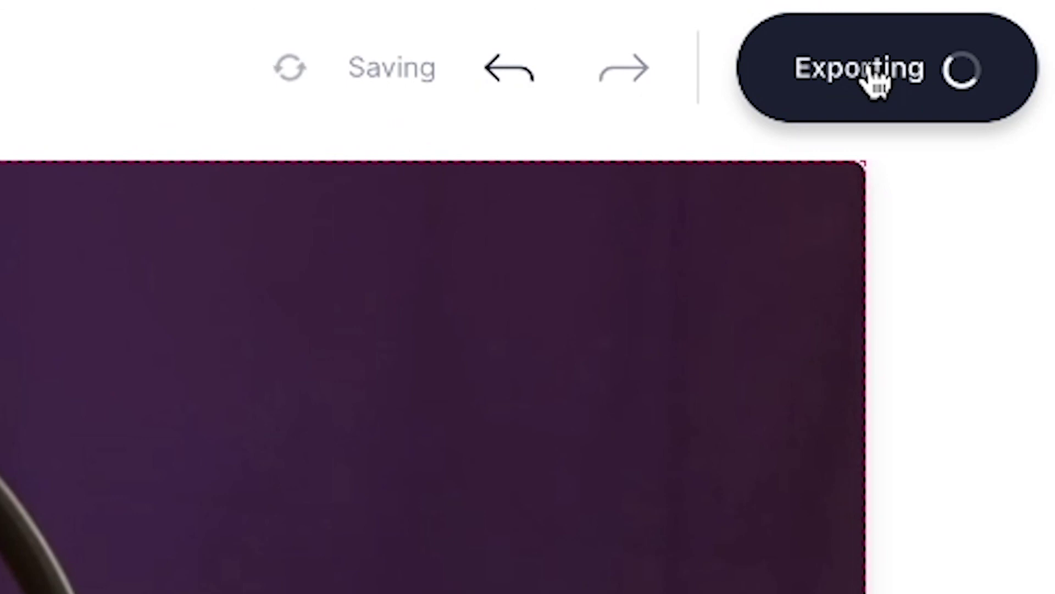